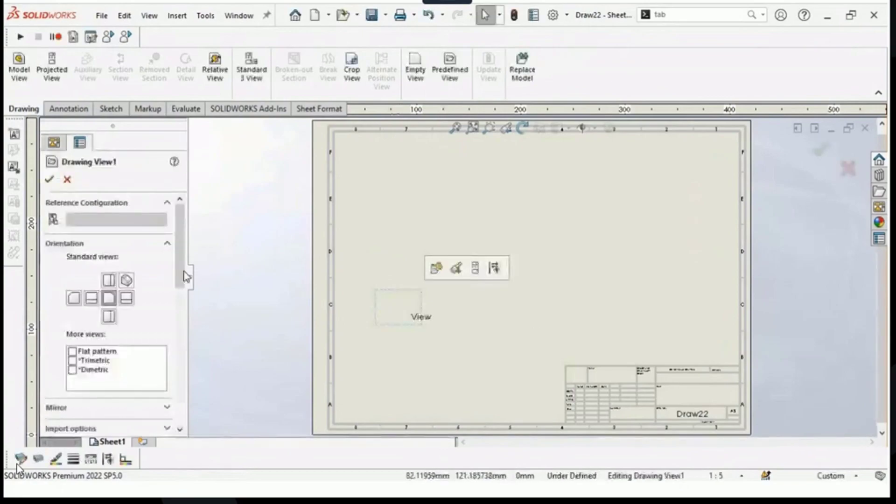
Set the predefined view to use a custom scale and accept its properties.
drag(184, 292, 184, 409)
click(112, 259)
click(113, 260)
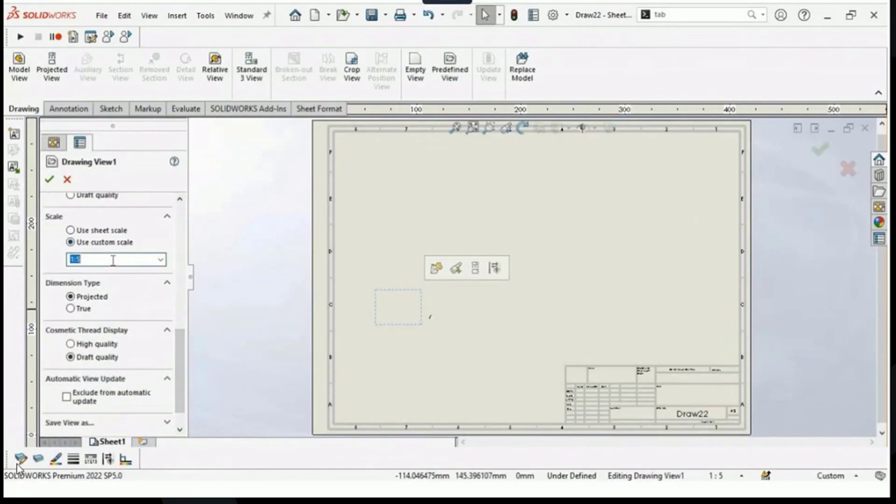
key(Return)
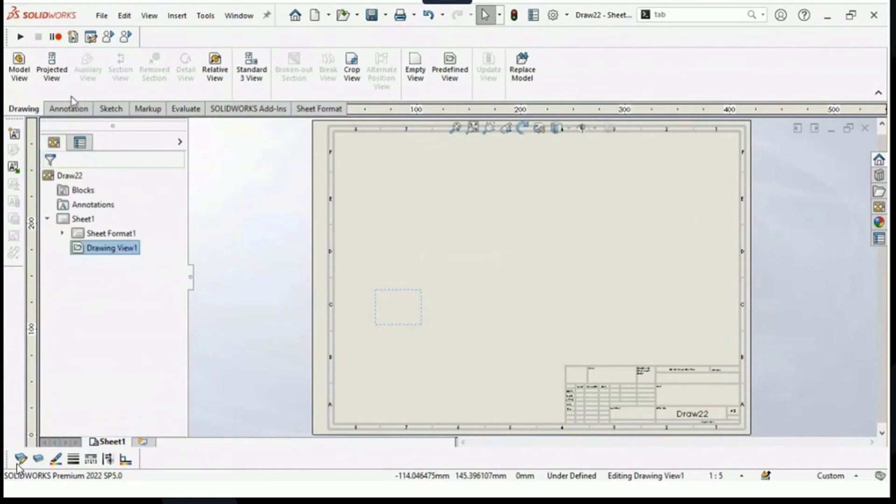
Project two views from the predefined view, one to its right and one above it.
click(53, 66)
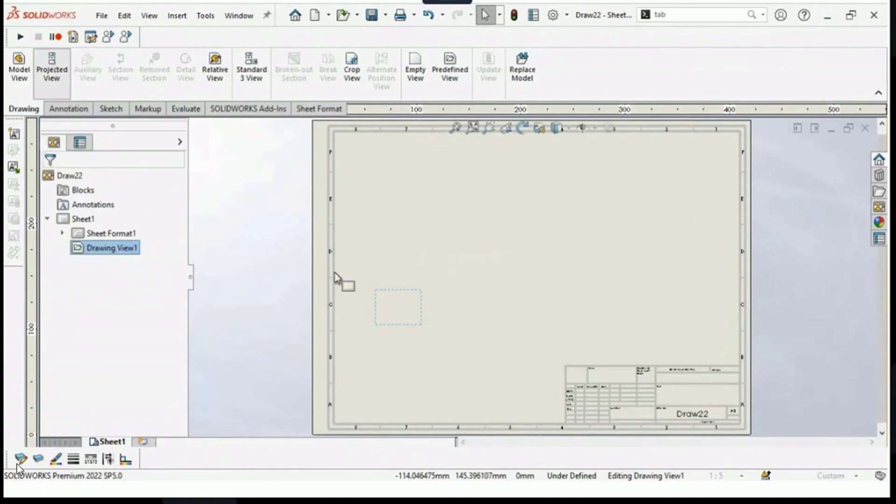
click(561, 321)
click(398, 307)
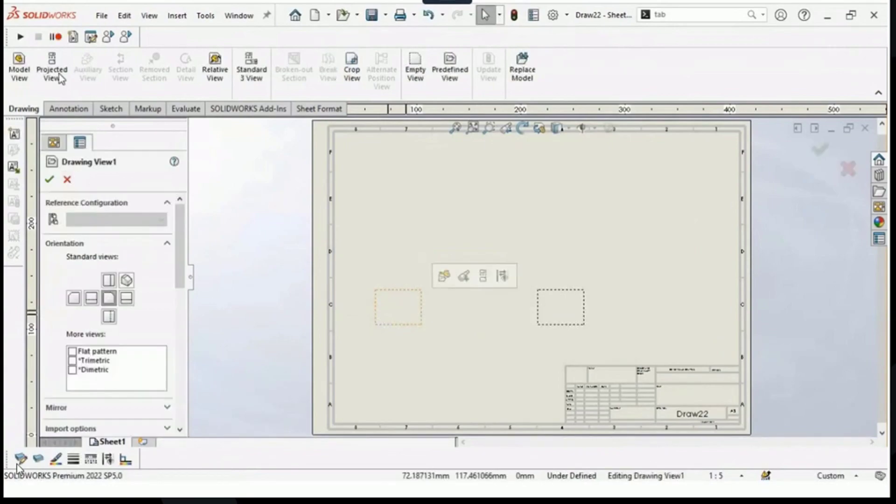
key(Return)
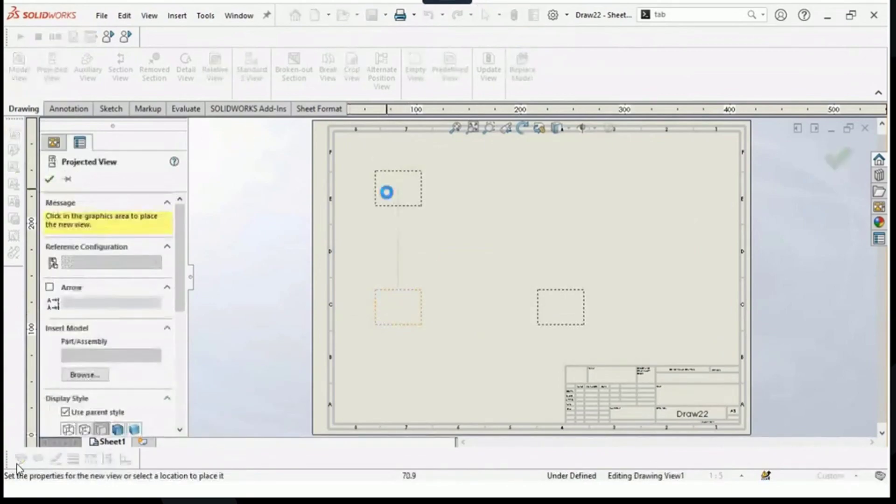
click(390, 198)
Project a diagonal view from the predefined view into the sheet's upper right and set its display style to Shaded With Edges.
click(398, 306)
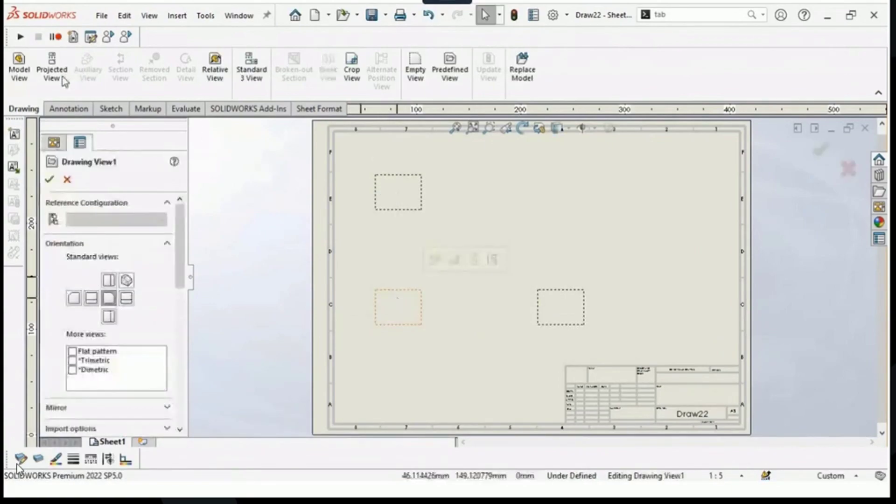
key(Return)
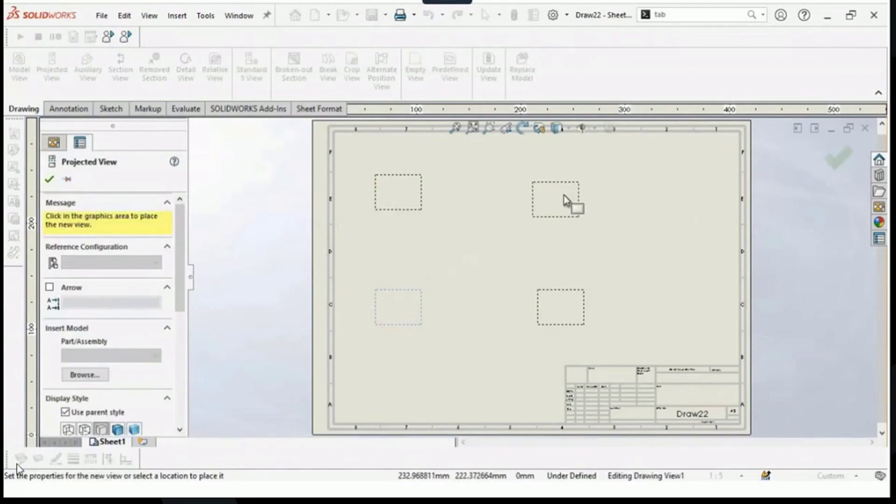
click(564, 199)
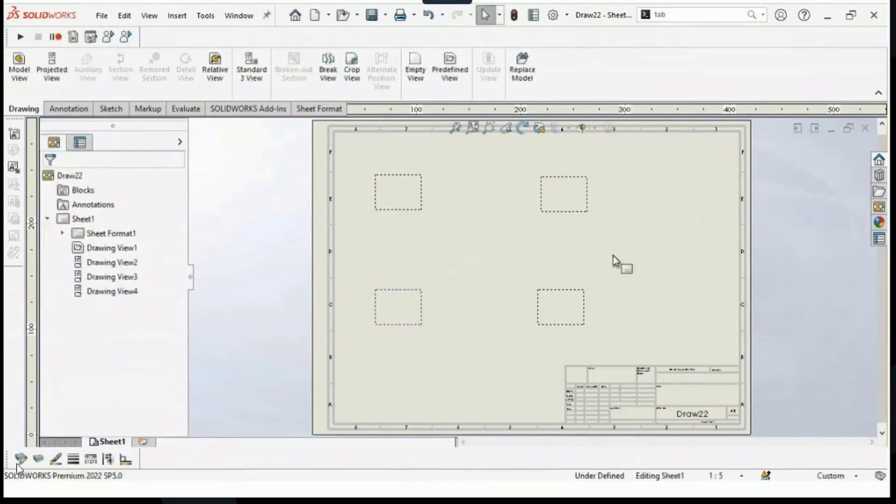
click(568, 200)
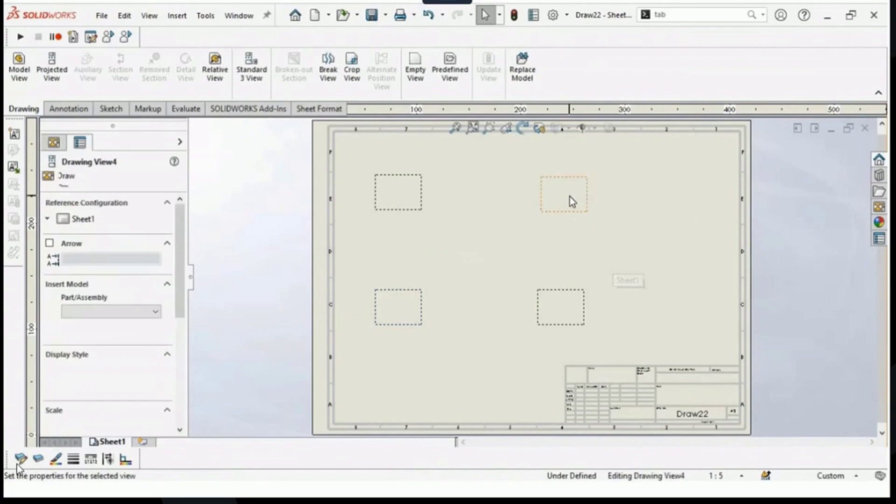
click(118, 386)
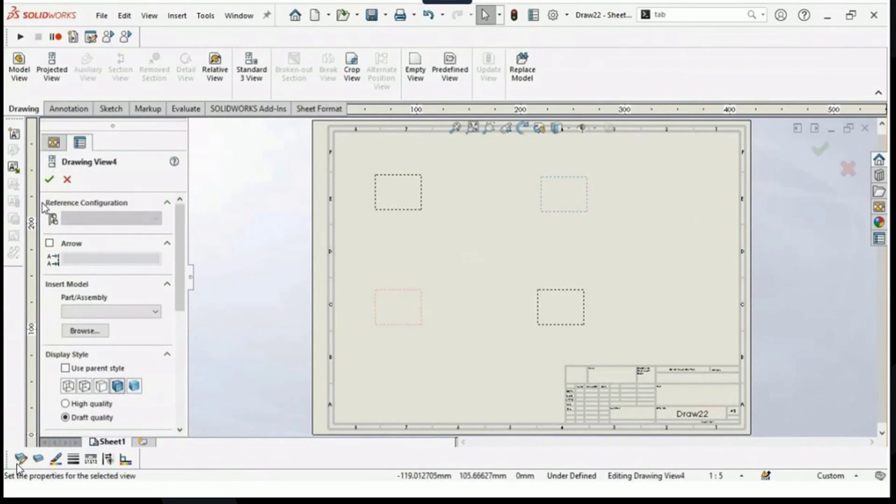
click(49, 181)
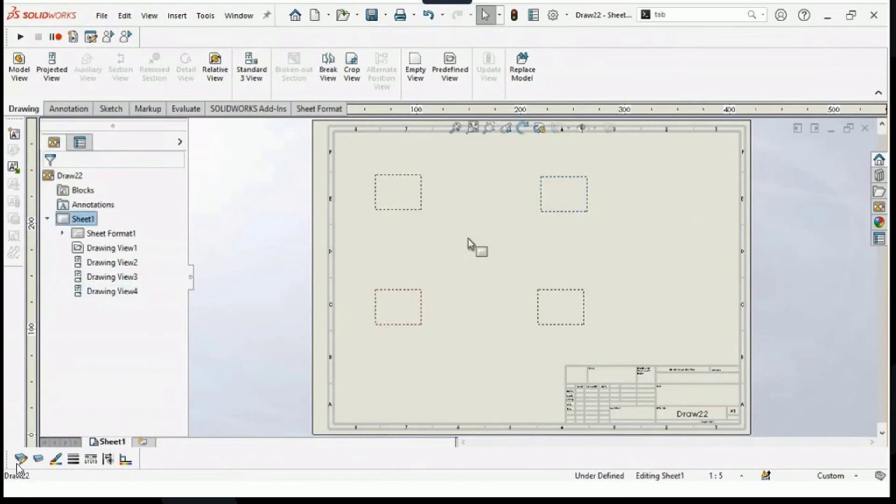
Save the drawing as a Drawing Templates (*.drwdot) file named EGS Drw Temp in the SOLIDWORKS 2022 templates folder.
click(386, 16)
click(393, 49)
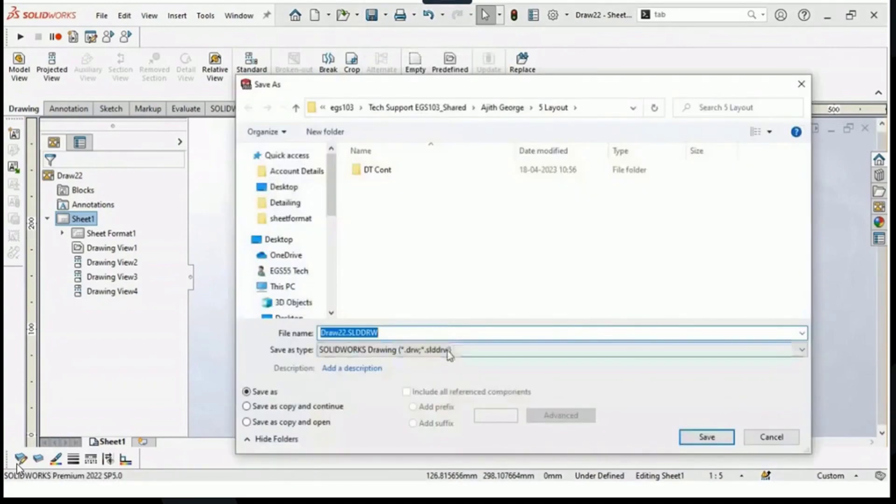
click(448, 350)
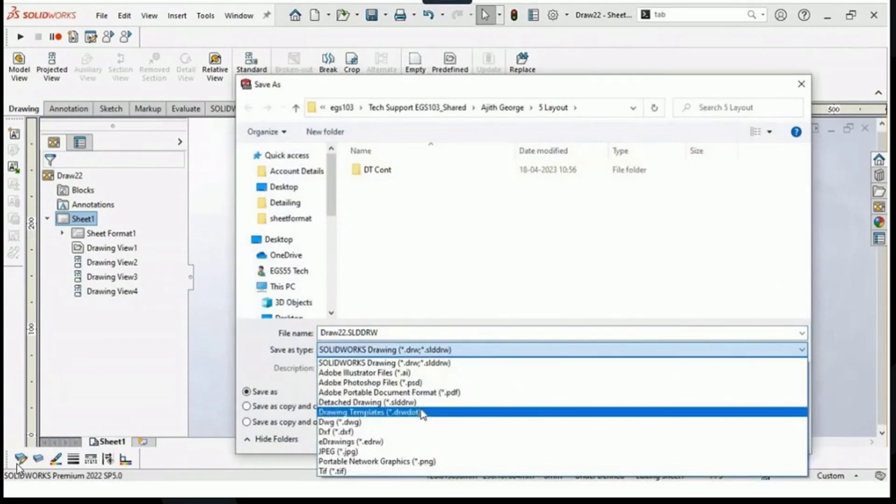
click(422, 413)
click(396, 336)
double_click(397, 336)
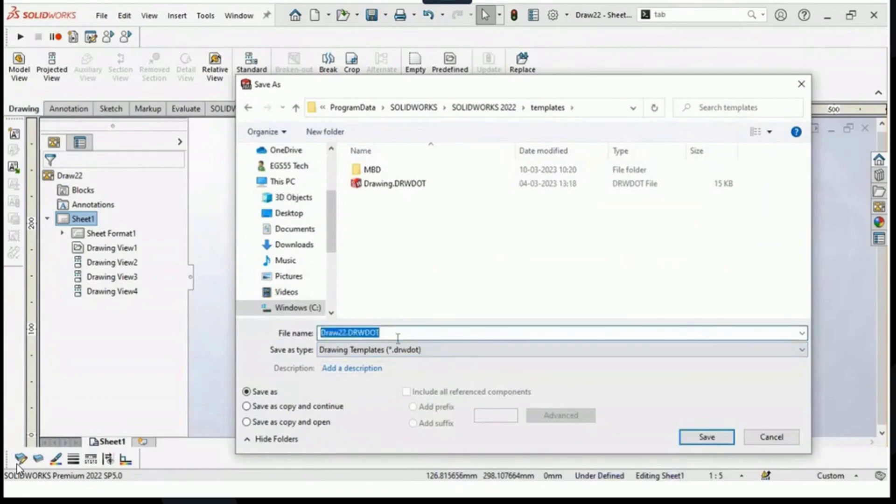
text(EGS Drw Temp)
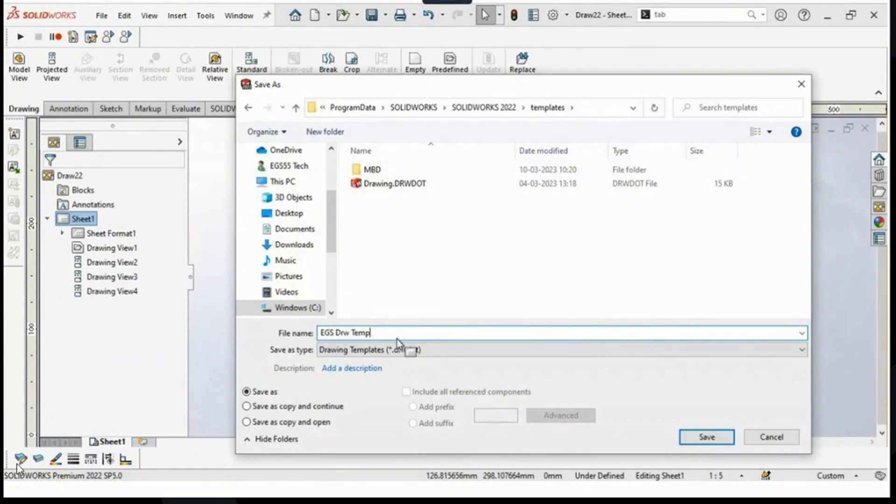
key(Return)
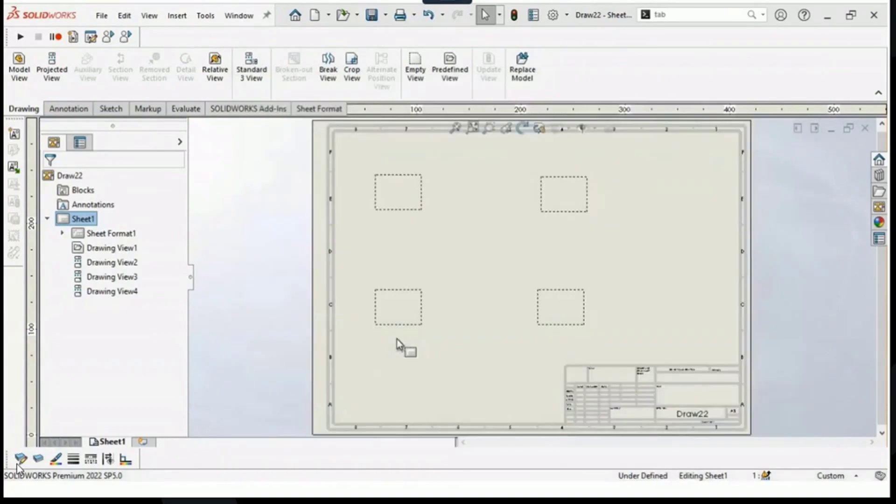
Close the template drawing and make a drawing from the open part using the EGS Drw Temp template.
click(865, 129)
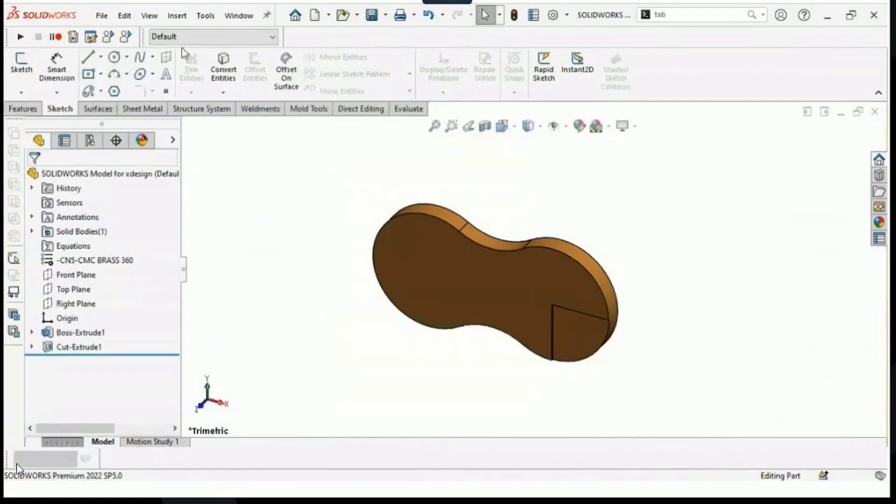
click(102, 16)
click(140, 123)
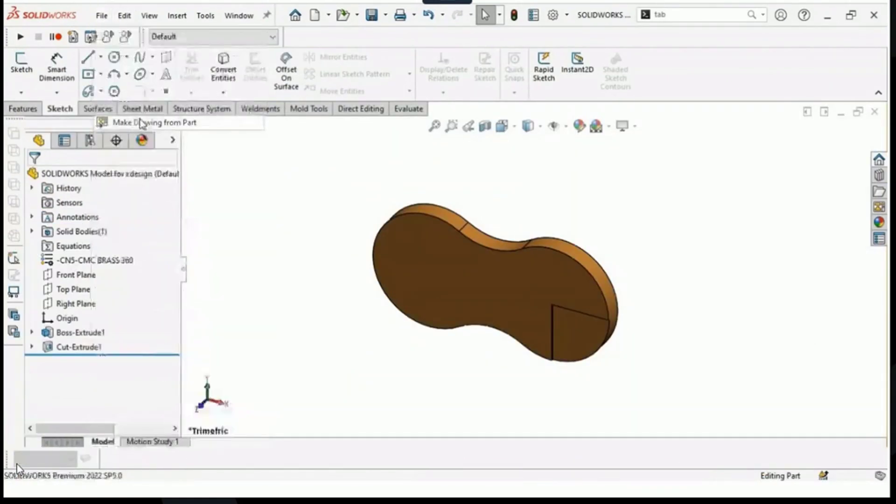
click(317, 149)
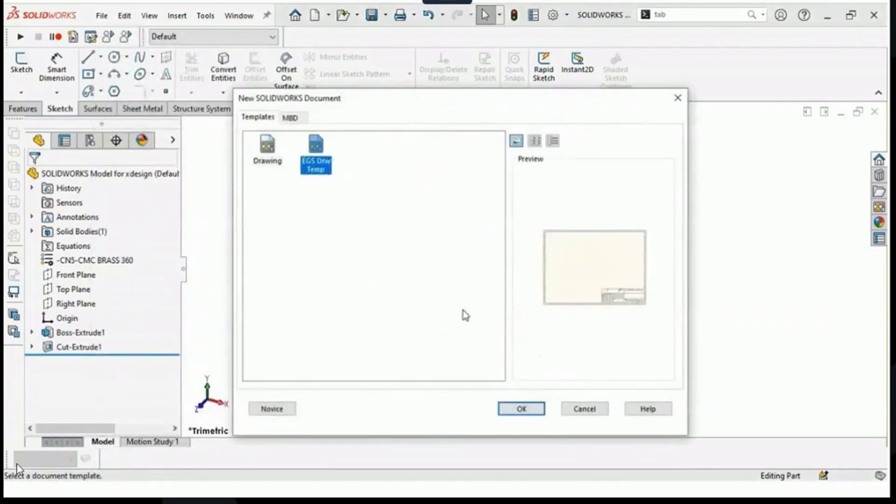
click(542, 410)
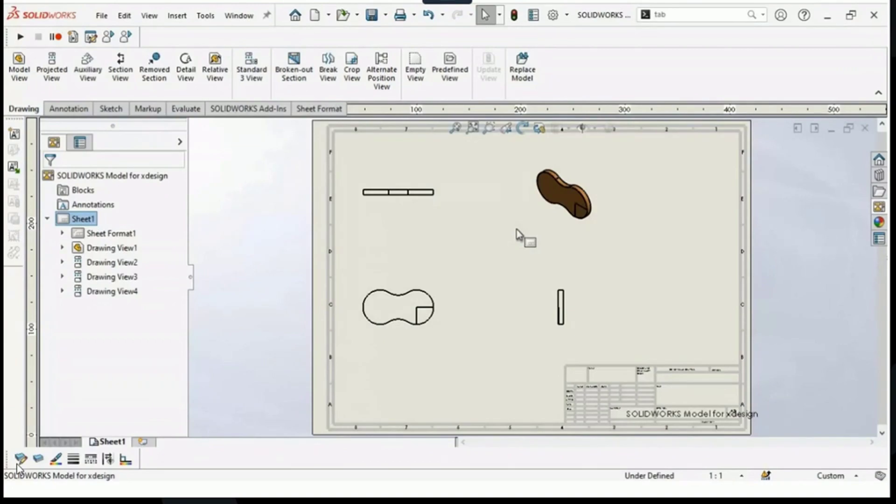
key(Escape)
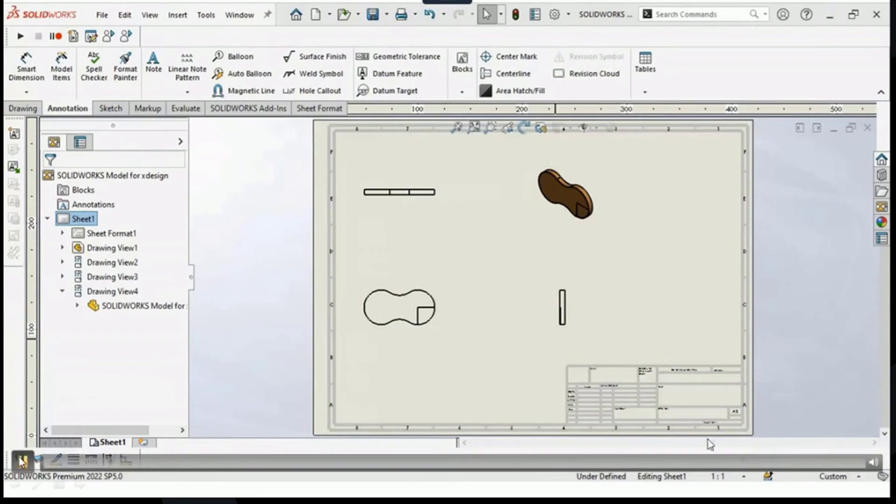
Switch to editing the sheet format at the title block's DWG NO. cell.
click(22, 462)
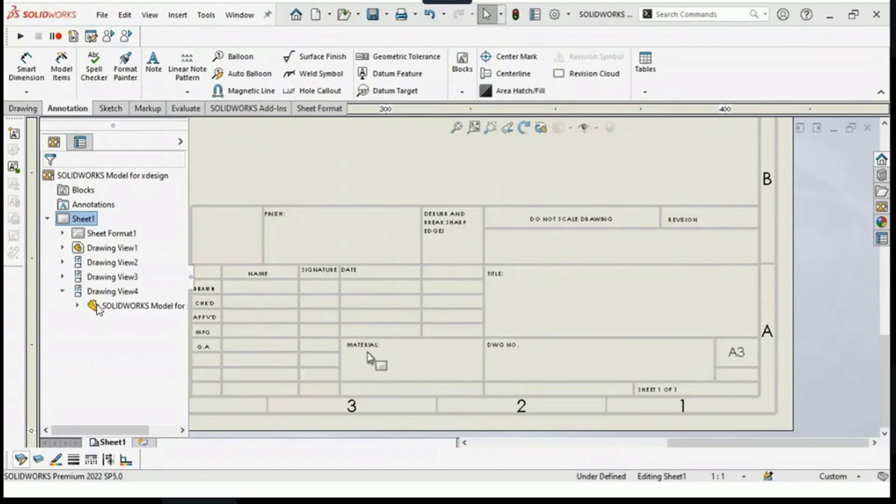
scroll(321, 247, up, 2)
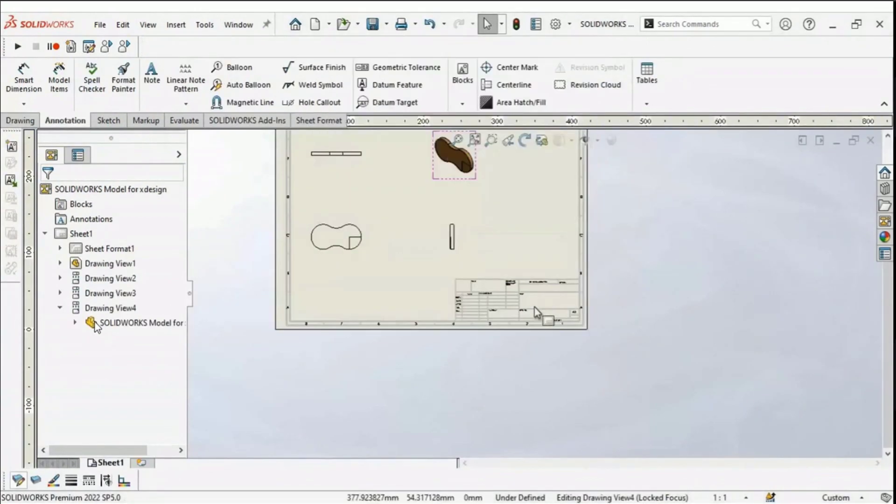
scroll(536, 311, down, 5)
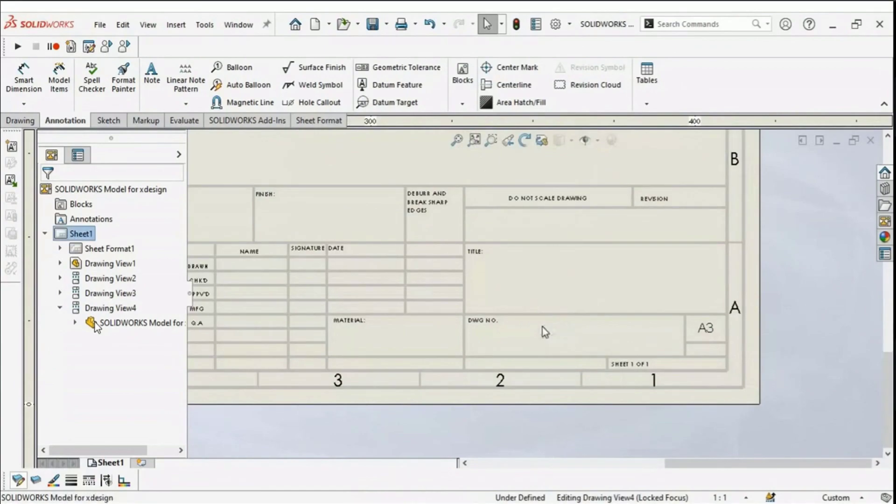
right_click(542, 326)
click(566, 280)
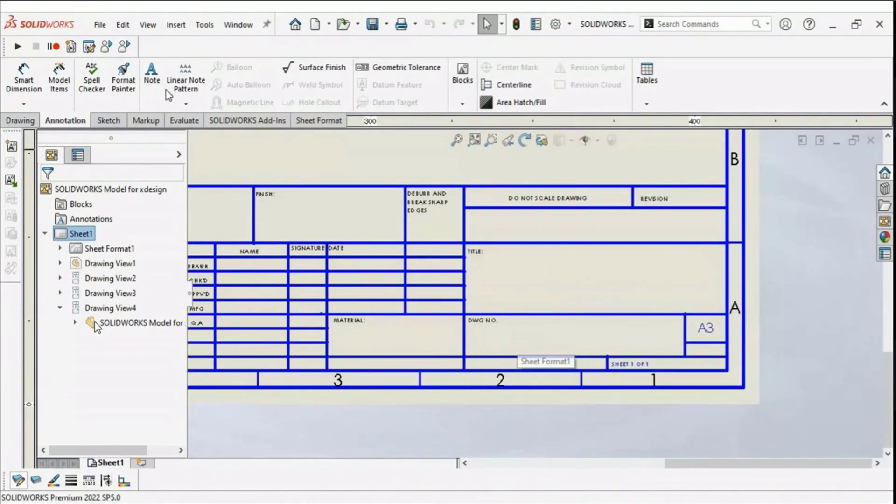
Place a blank note in the DWG NO. cell of the title block.
click(152, 75)
click(527, 332)
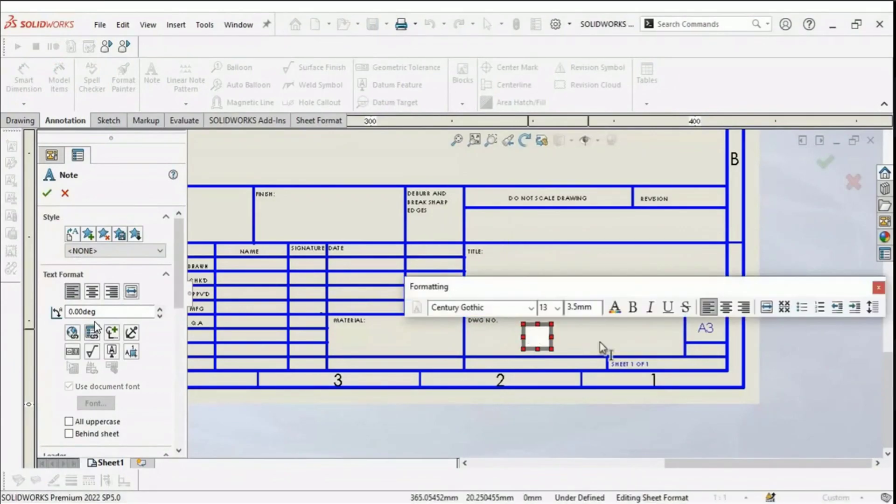
key(Escape)
key(Escape)
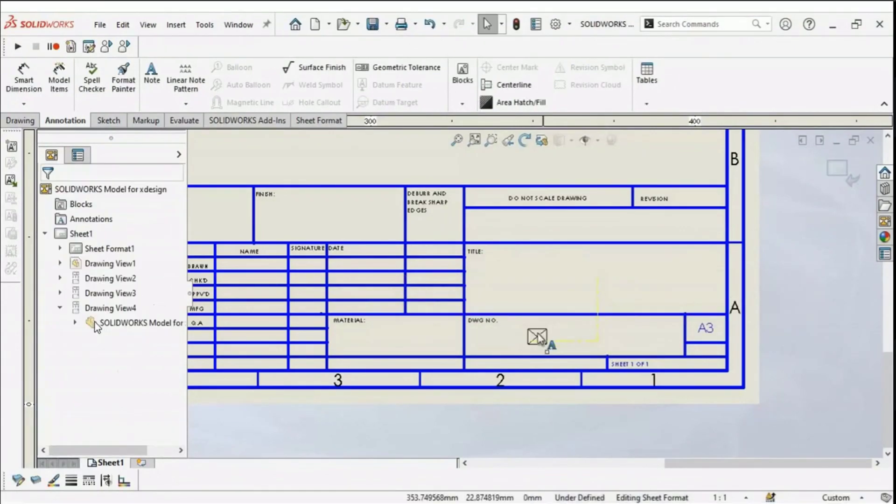
Link the blank DWG NO. note to the DWG No property of the model found in the sheet's specified drawing view.
click(537, 337)
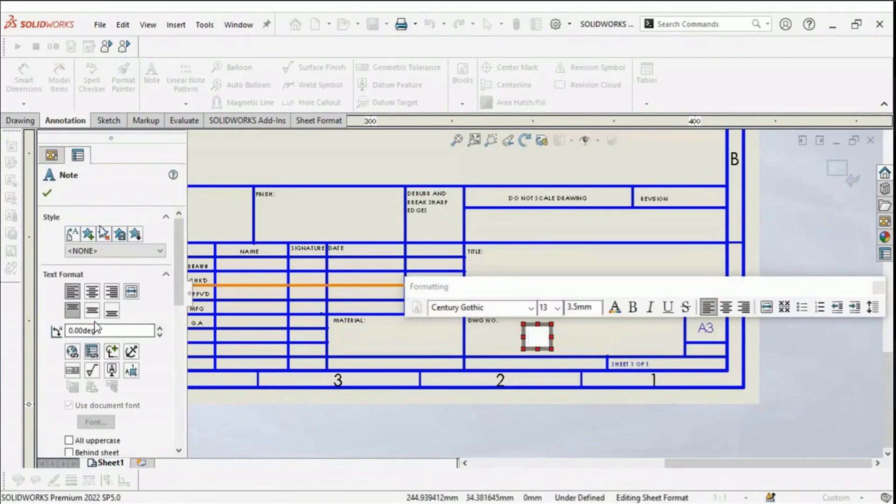
click(92, 351)
click(70, 72)
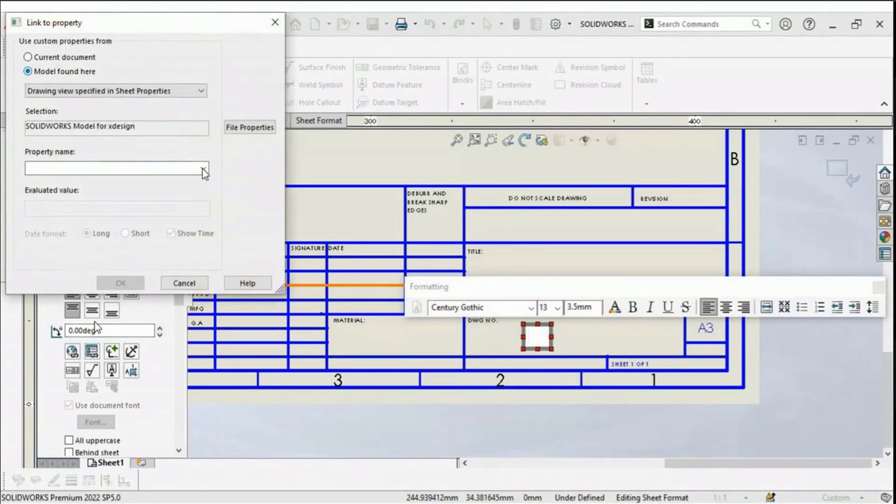
click(117, 169)
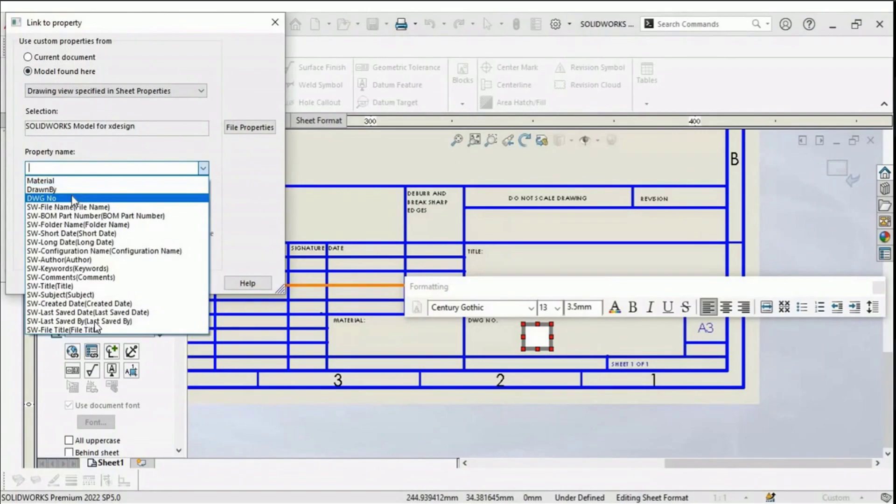
click(74, 198)
click(108, 283)
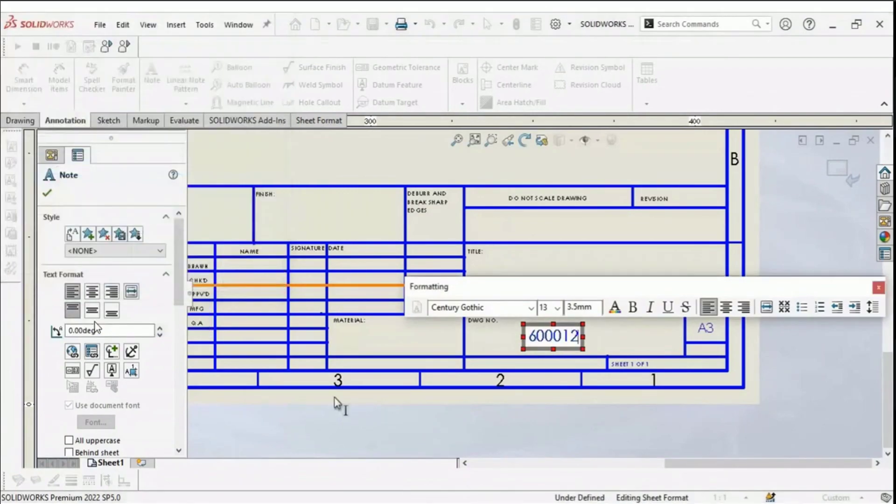
key(Escape)
Place a blank note in the NAME cell of the title block's DRAWN row.
scroll(364, 278, down, 3)
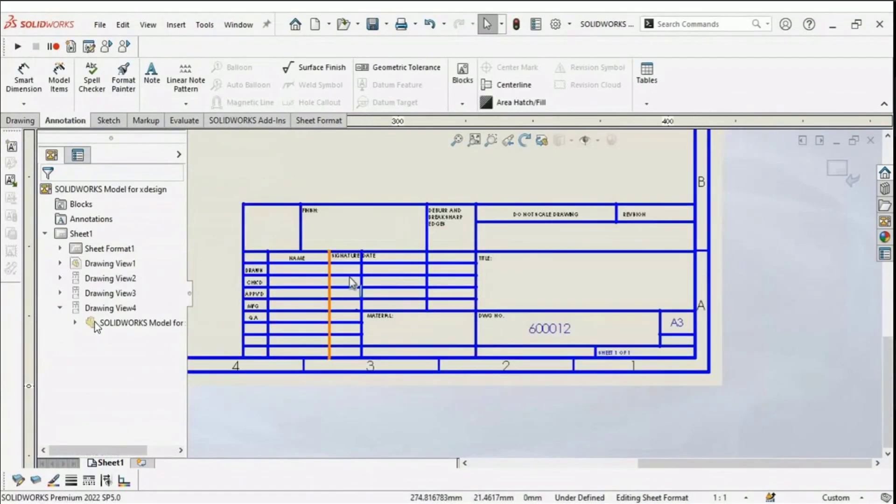
scroll(425, 278, down, 1)
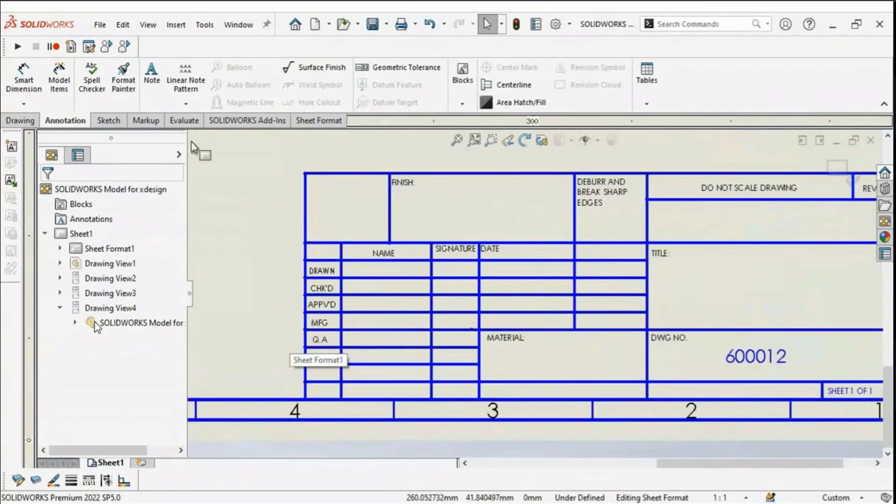
click(153, 83)
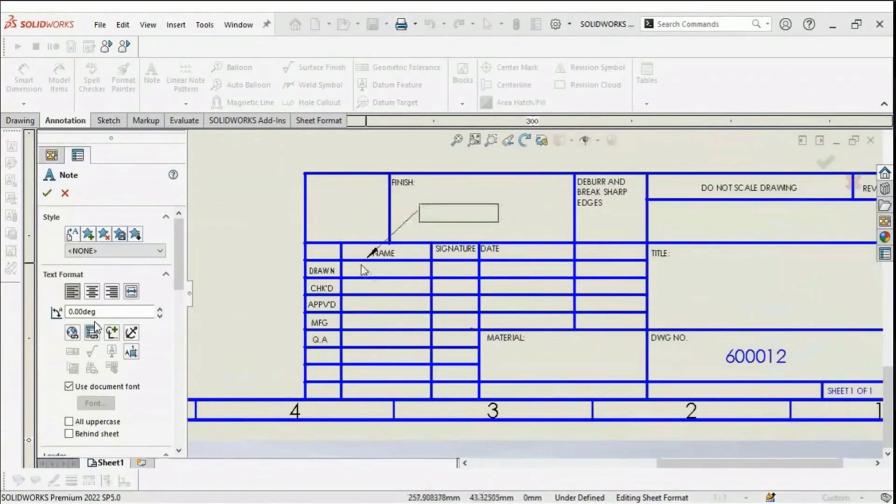
click(358, 273)
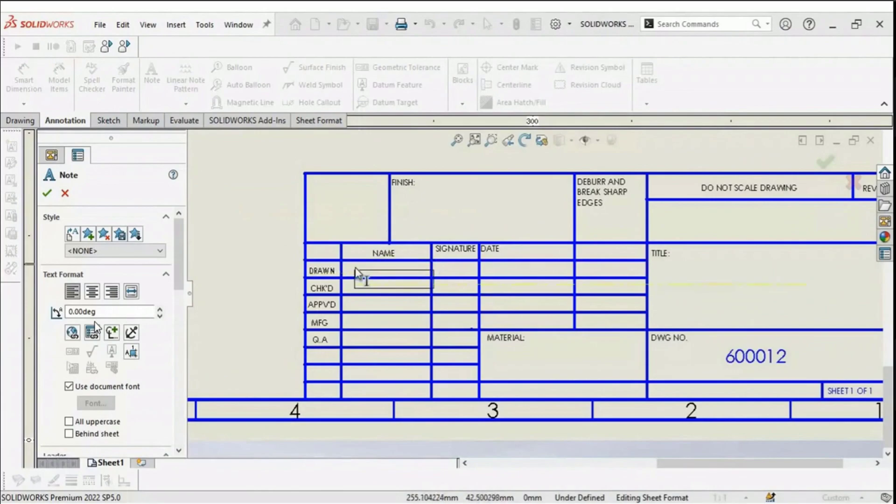
key(Escape)
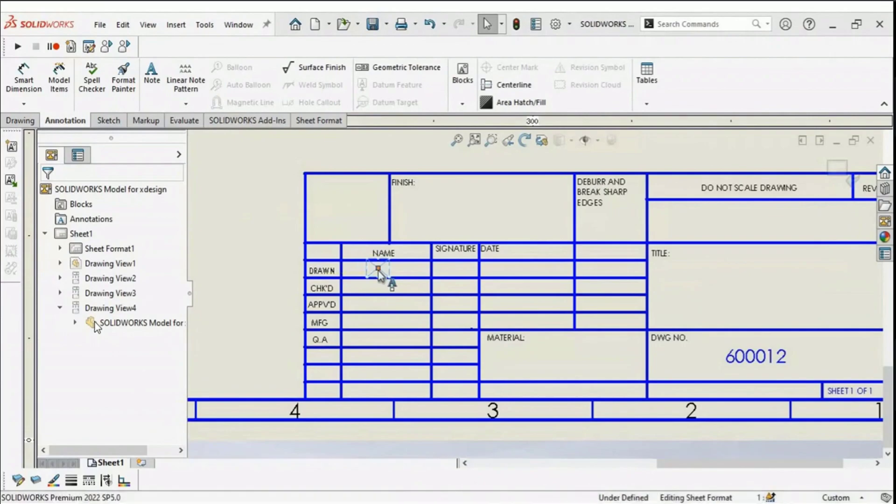
Copy the blank NAME note into the MATERIAL cell and the DRAWN row's DATE cell.
click(378, 270)
click(532, 359)
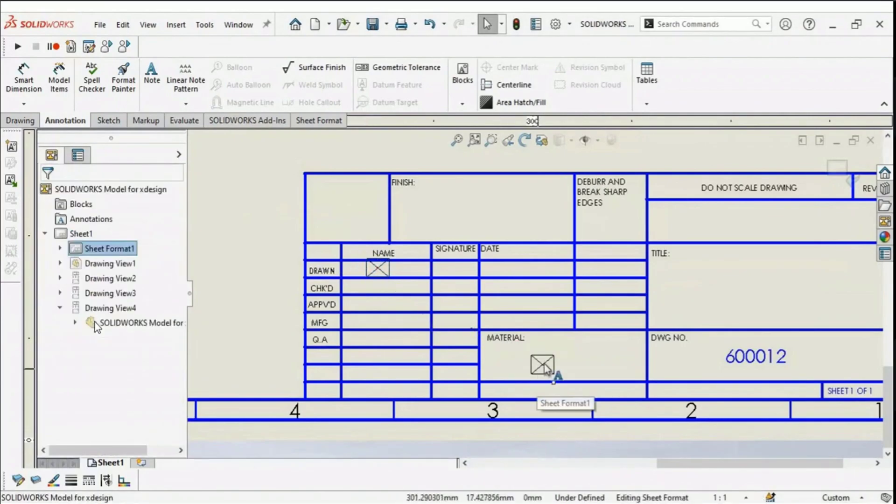
drag(544, 358, 548, 352)
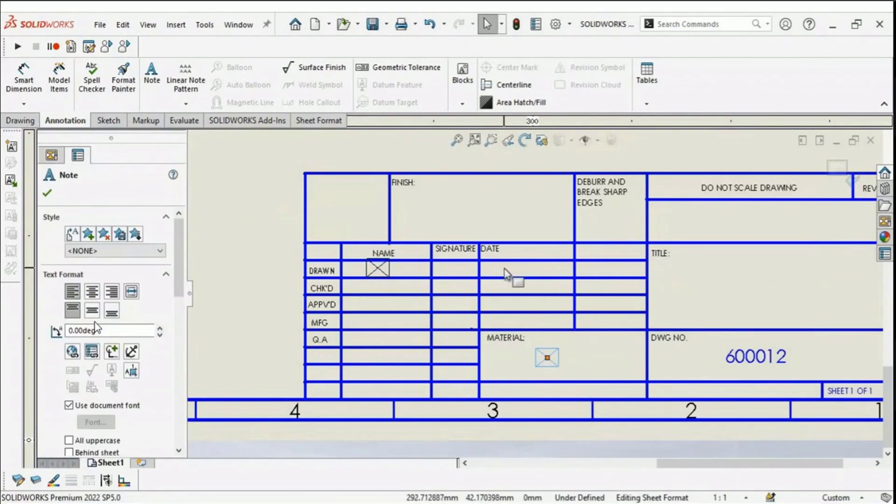
drag(547, 357, 557, 365)
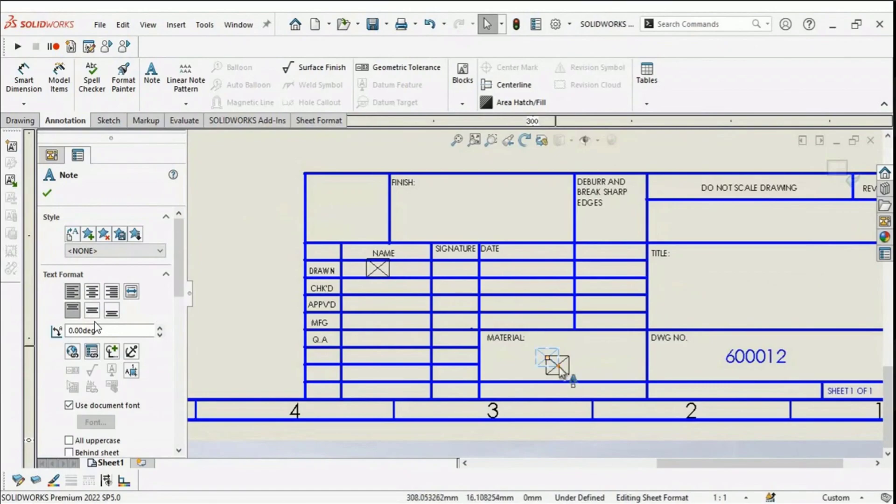
drag(532, 280, 540, 281)
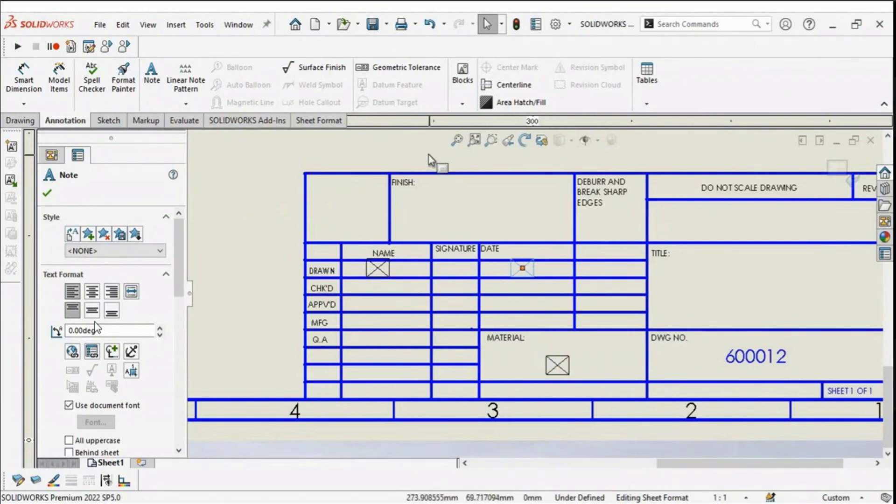
key(Escape)
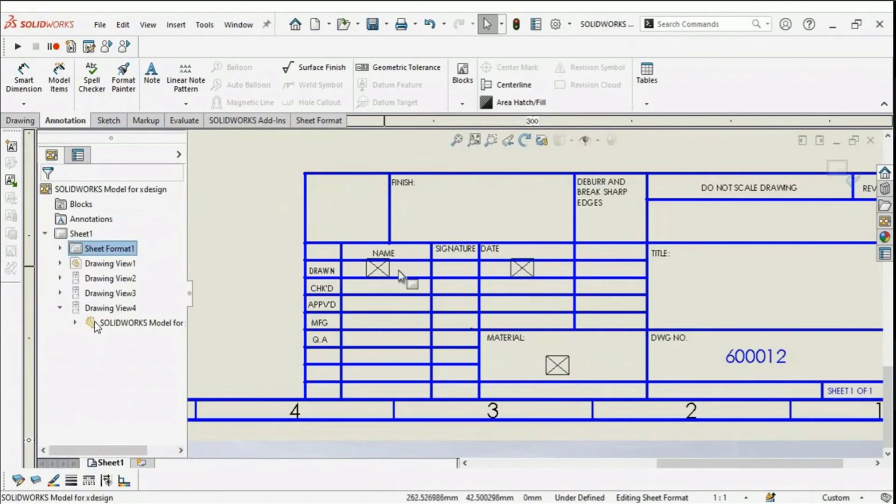
Link the blank NAME note to the DrawnBy property of the model in the drawing view specified in Sheet Properties.
click(377, 270)
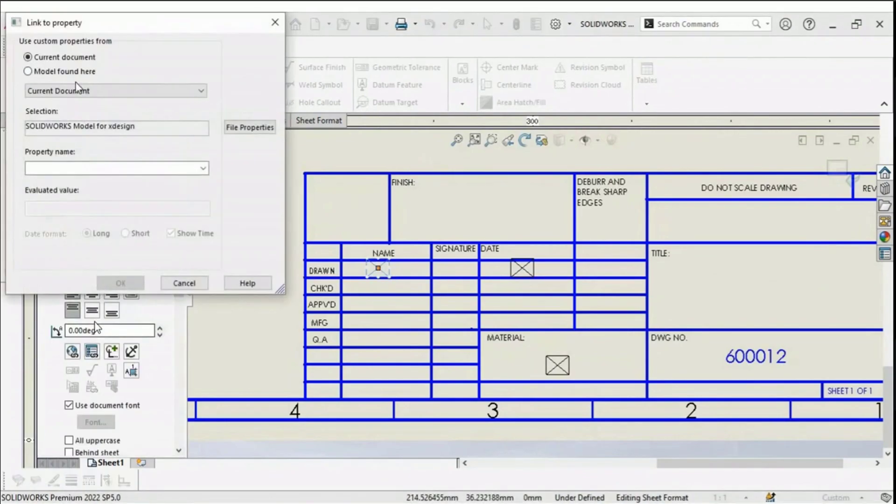
click(70, 73)
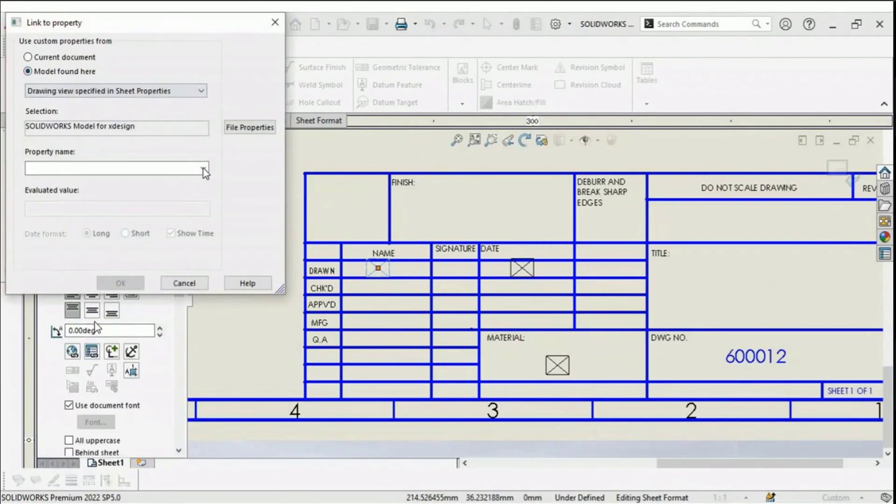
click(177, 169)
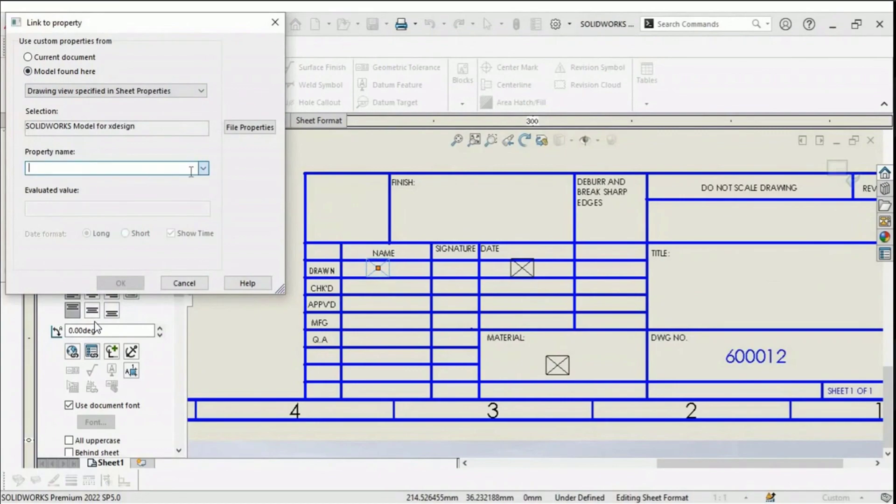
click(203, 168)
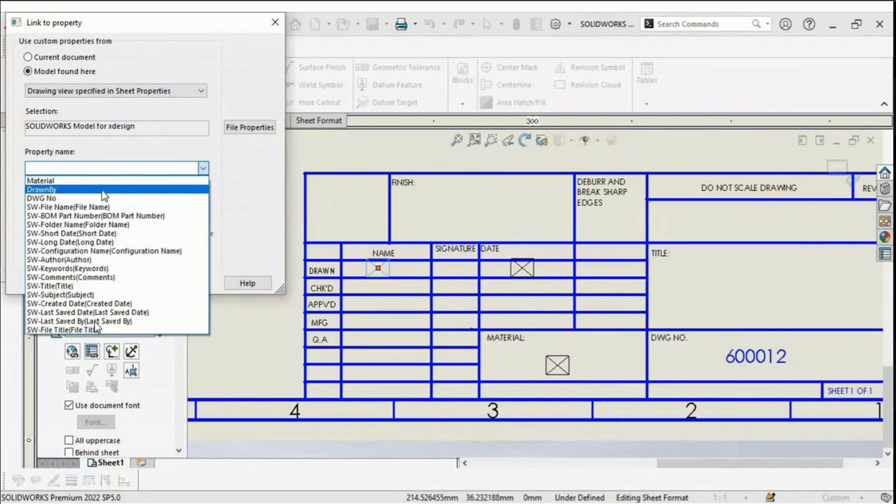
click(102, 190)
click(121, 280)
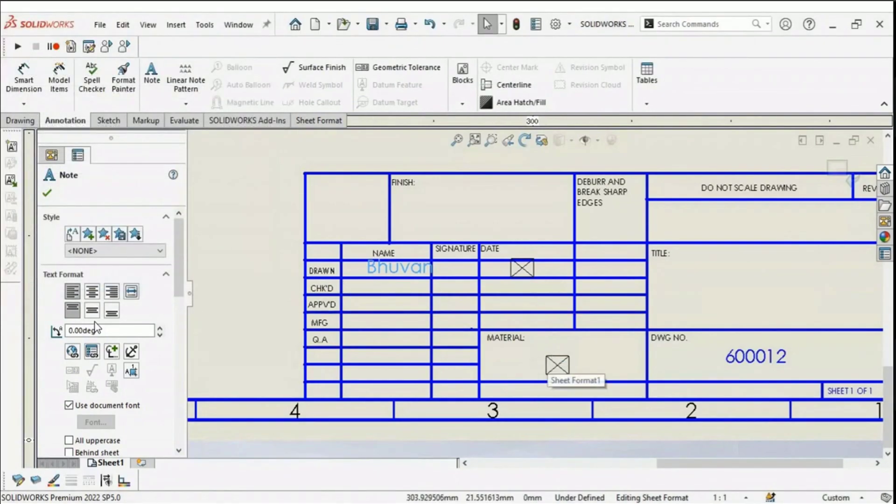
Link the blank MATERIAL note to the Material property of the model in the drawing view specified in Sheet Properties.
click(558, 365)
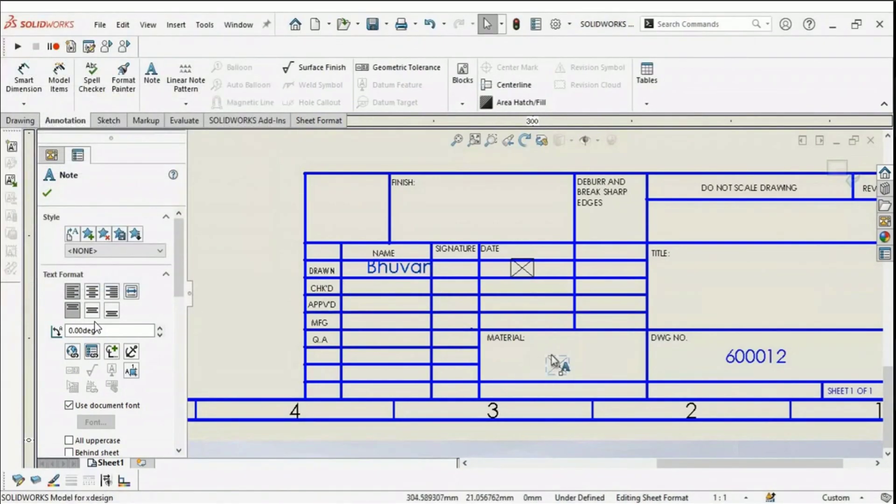
click(93, 351)
click(66, 71)
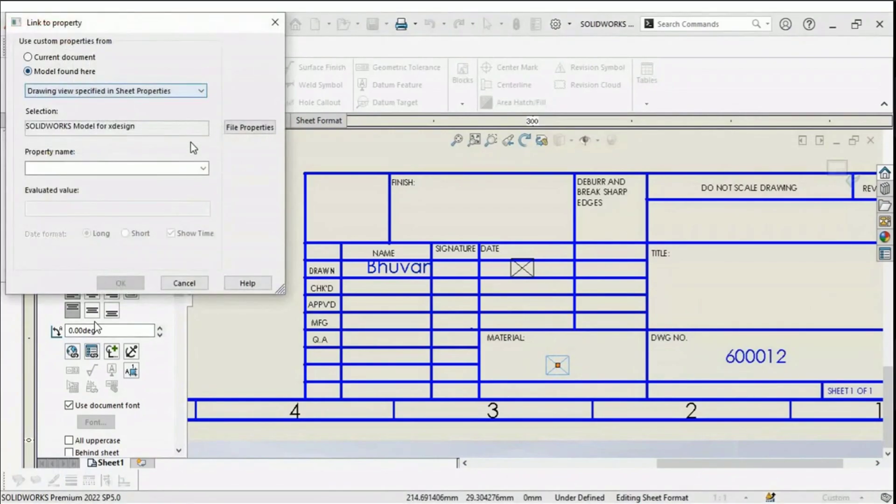
click(203, 168)
click(204, 169)
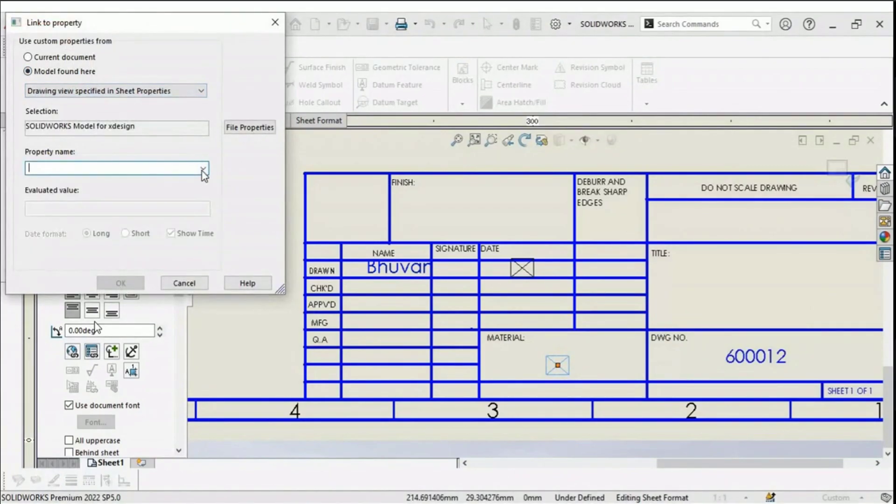
click(203, 168)
click(47, 180)
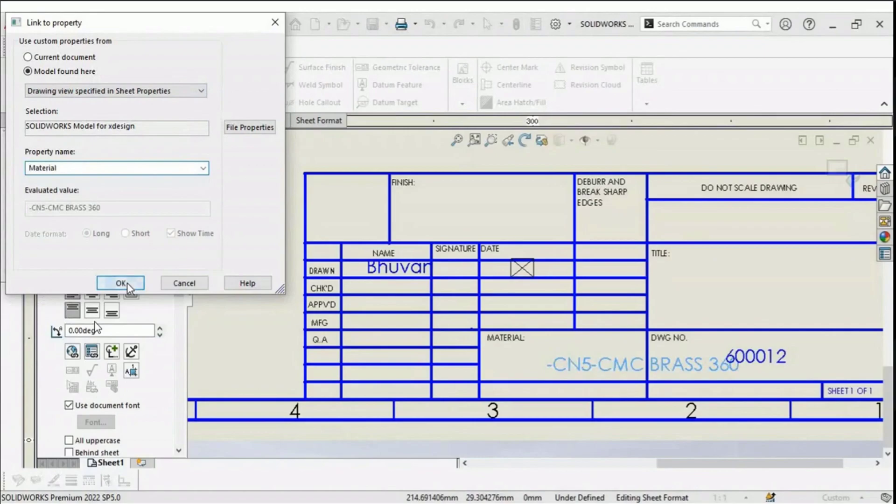
click(127, 286)
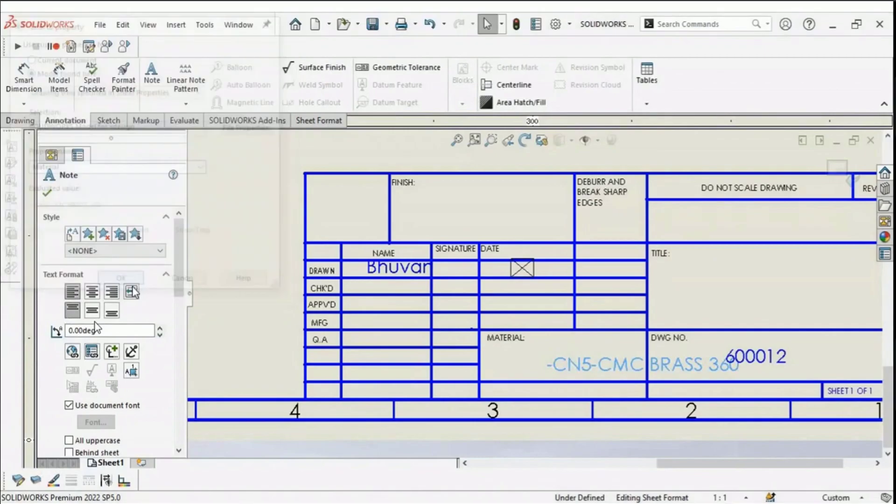
Start linking the blank DATE note and list the properties available from the current document.
click(522, 270)
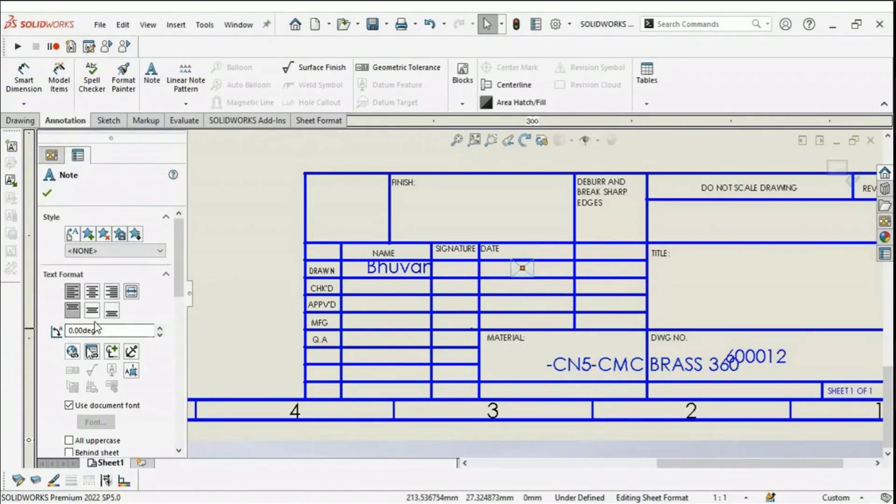
click(92, 351)
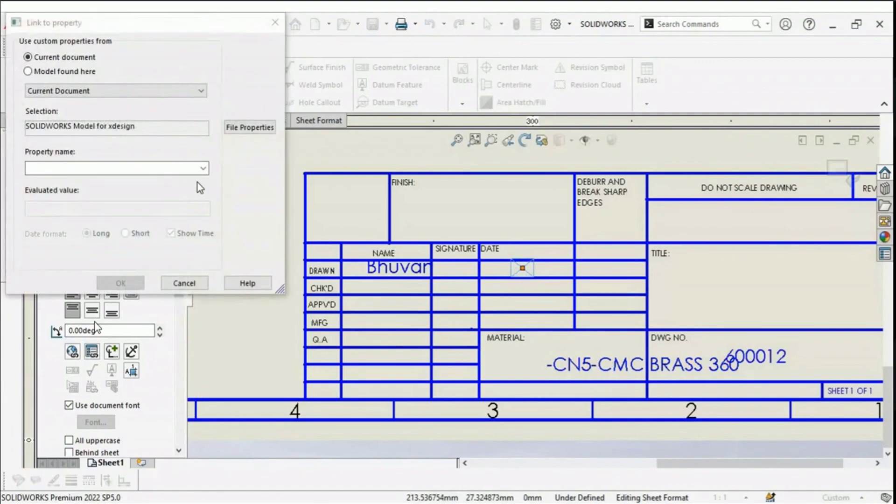
click(203, 169)
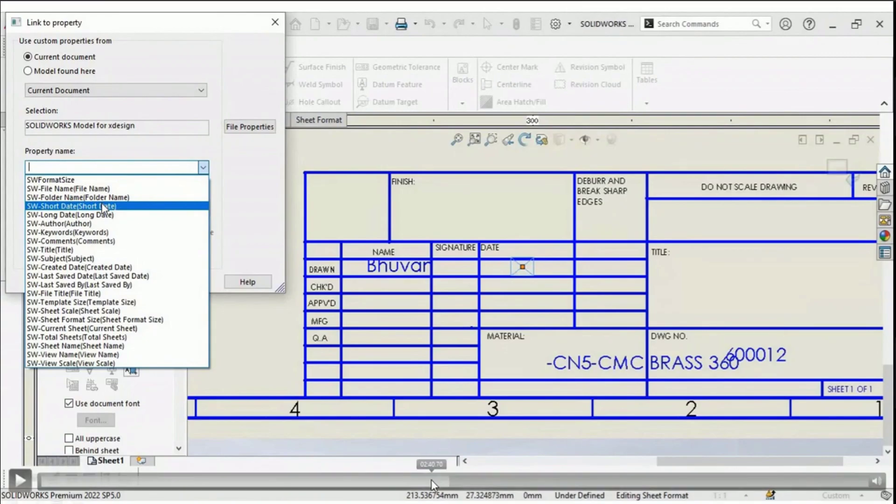
click(432, 483)
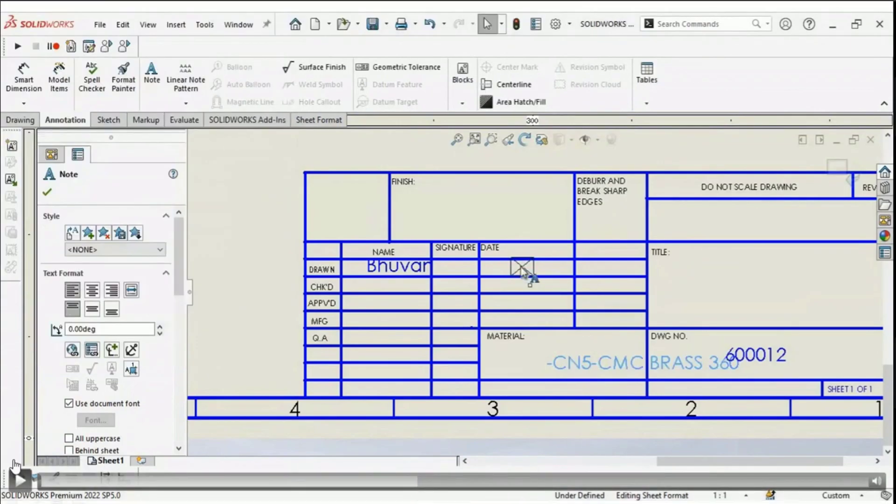
click(18, 480)
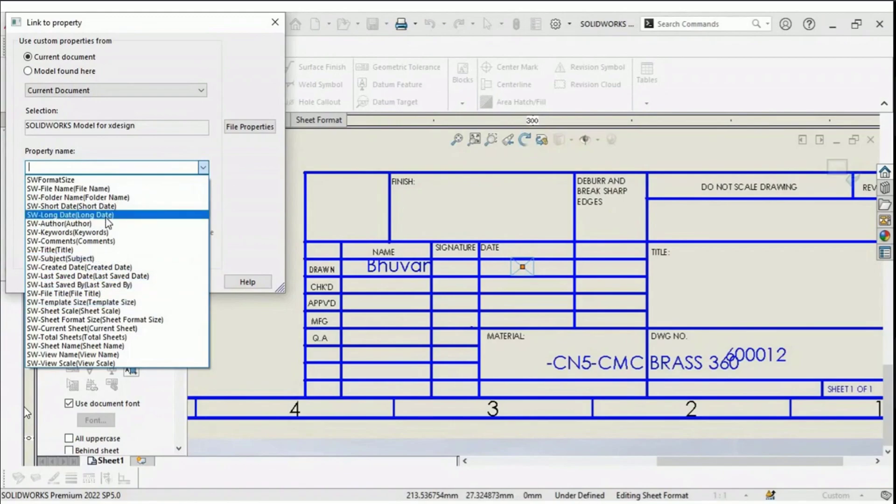
Add a DateCompleted custom property with the value 25-04-2023 to the drawing's file properties.
click(235, 130)
click(236, 129)
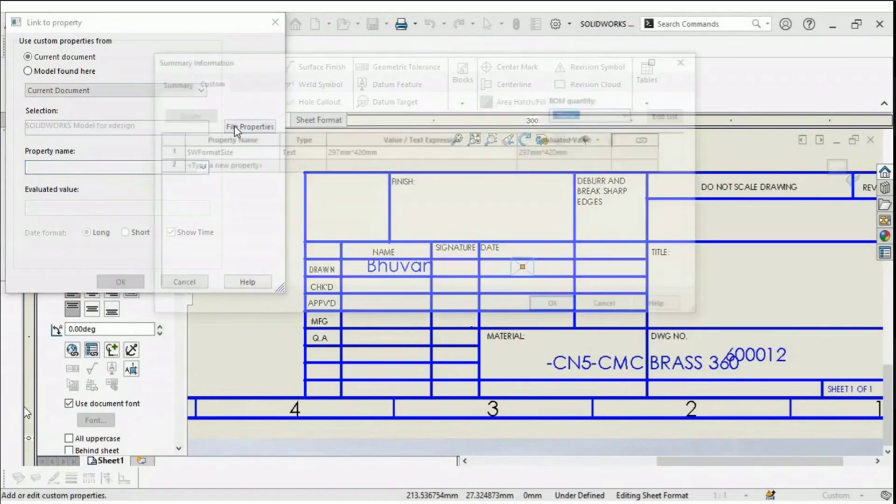
click(232, 165)
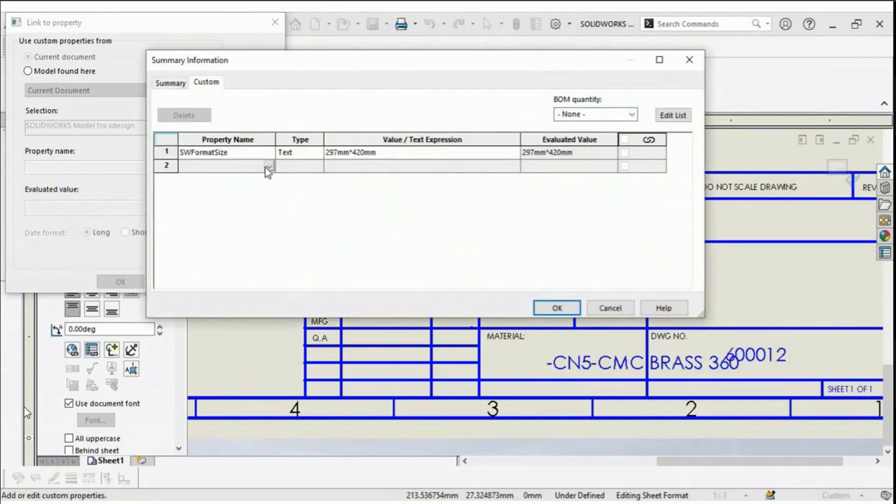
click(268, 166)
scroll(206, 238, down, 8)
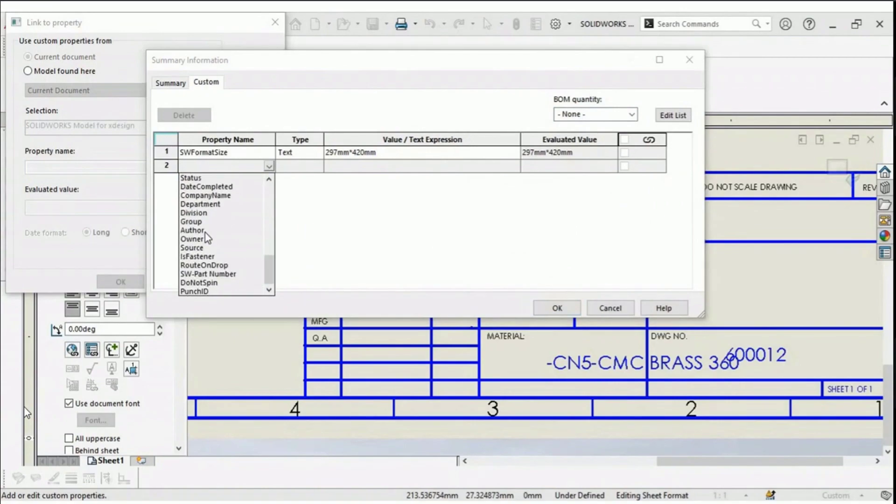
click(222, 188)
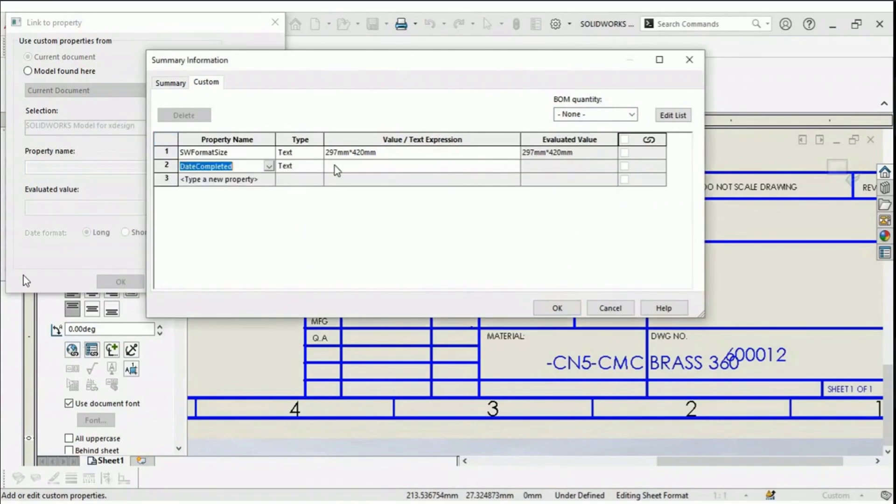
click(339, 170)
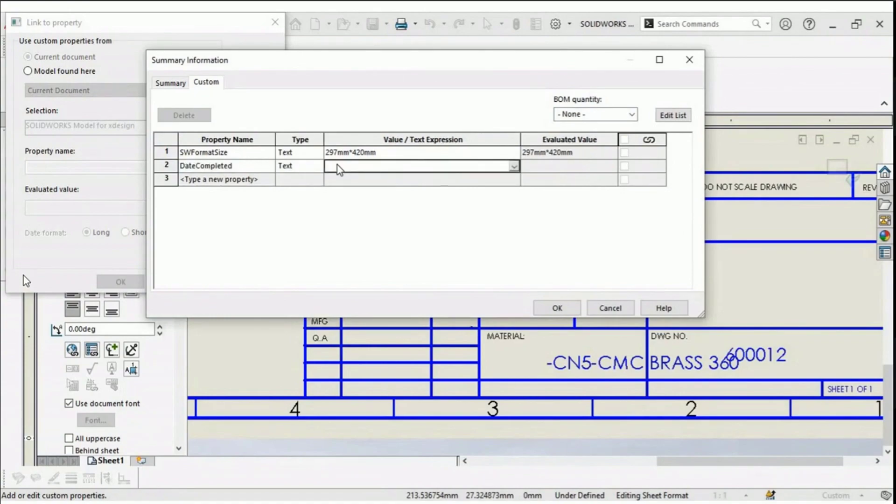
text(25-04-2023)
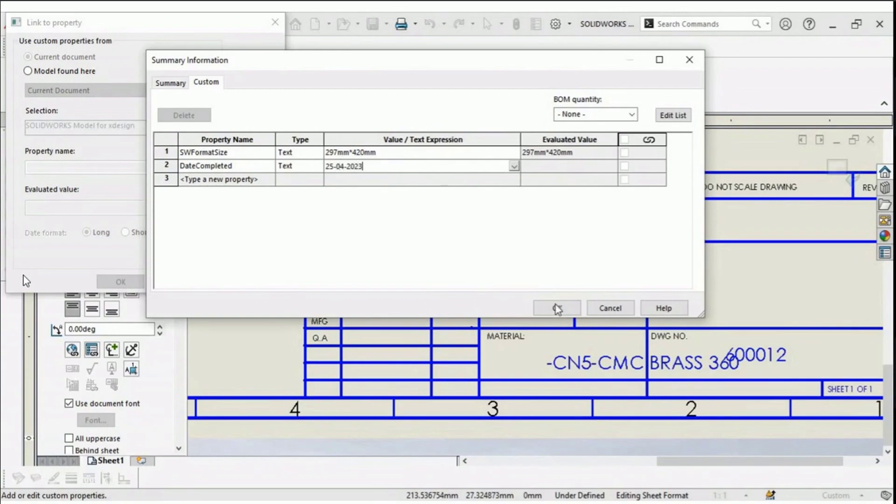
click(557, 309)
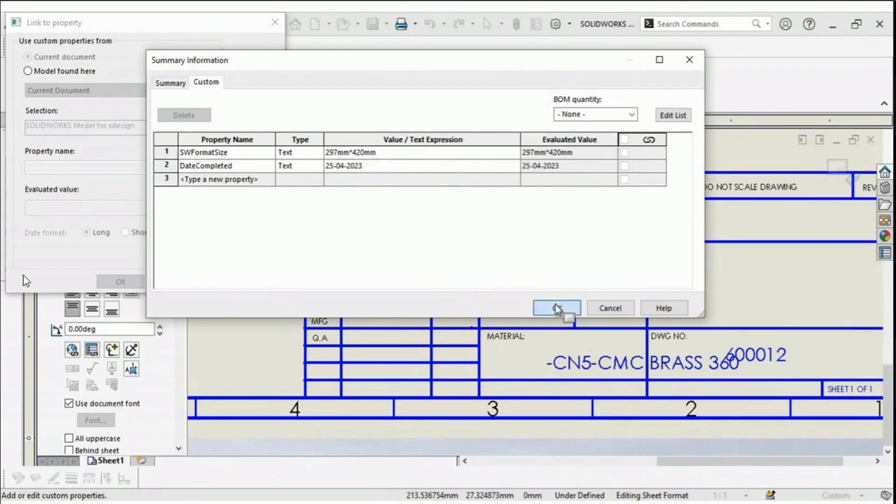
Link the blank DATE note to the current document's DateCompleted property.
click(204, 167)
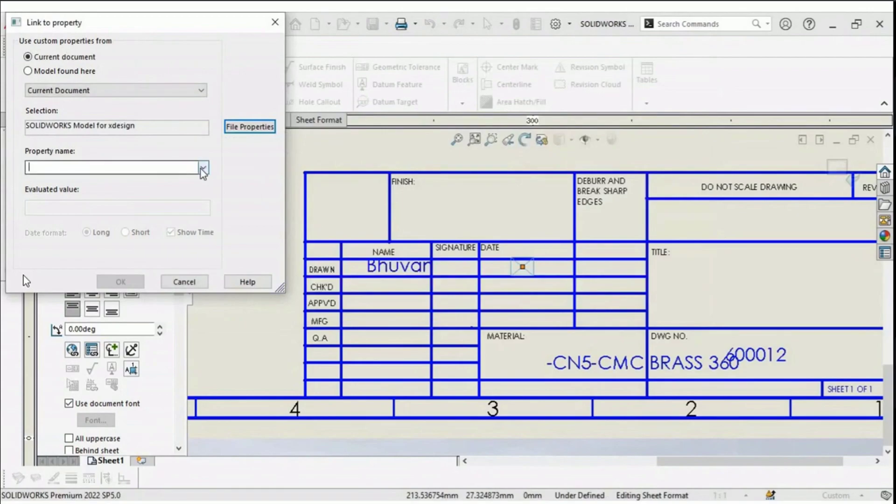
click(84, 189)
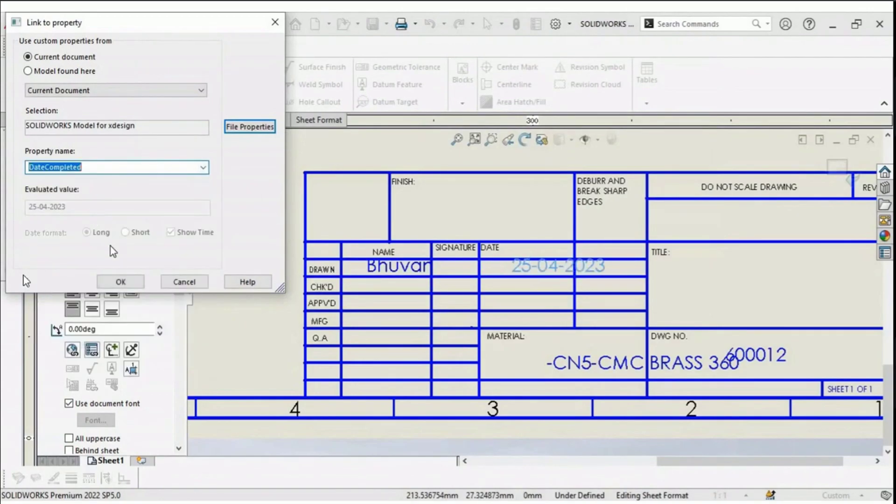
click(121, 281)
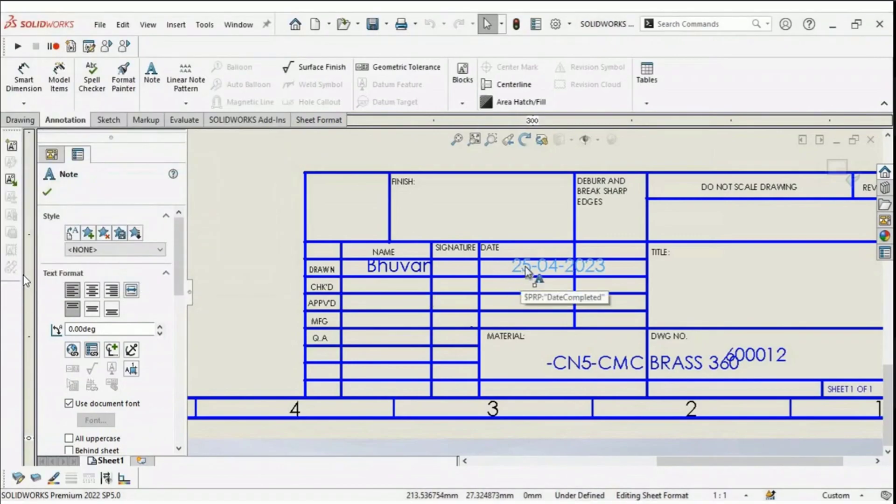
Move the DATE and MATERIAL values into their title block cells, set the drawn-by name, DATE and MATERIAL notes to 10 points, and exit sheet format editing.
drag(524, 272, 498, 279)
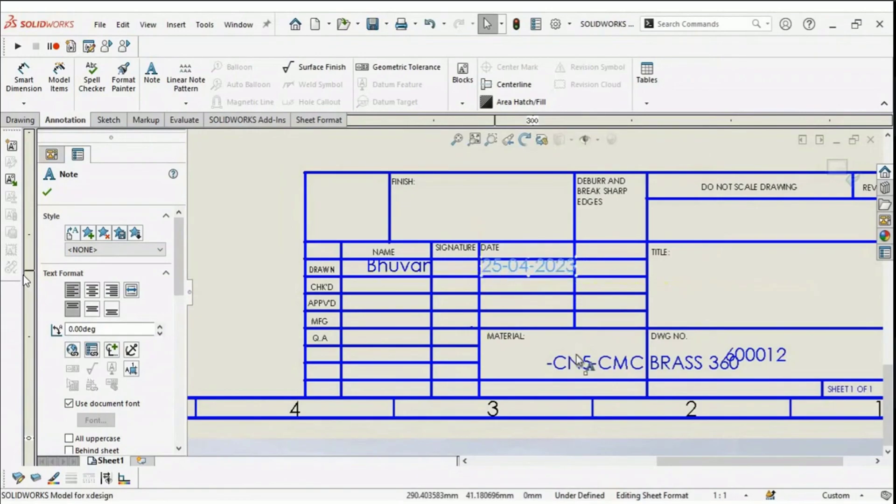
drag(579, 358, 507, 356)
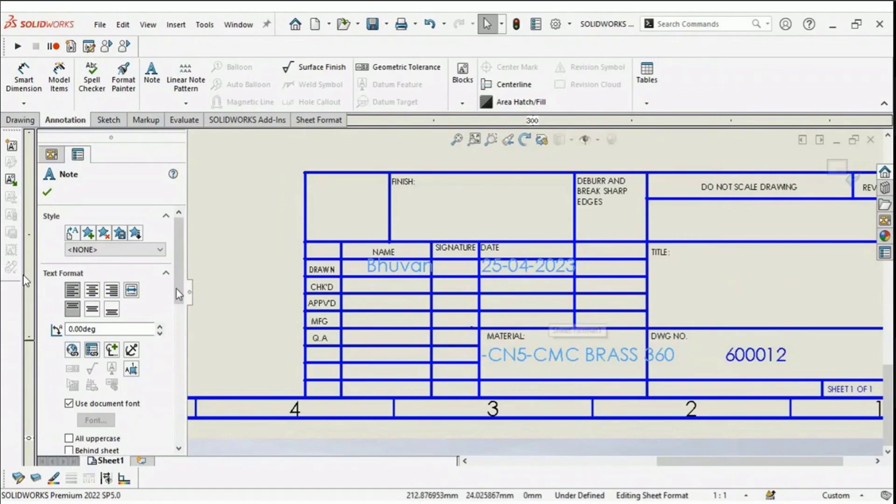
scroll(179, 294, down, 2)
click(69, 341)
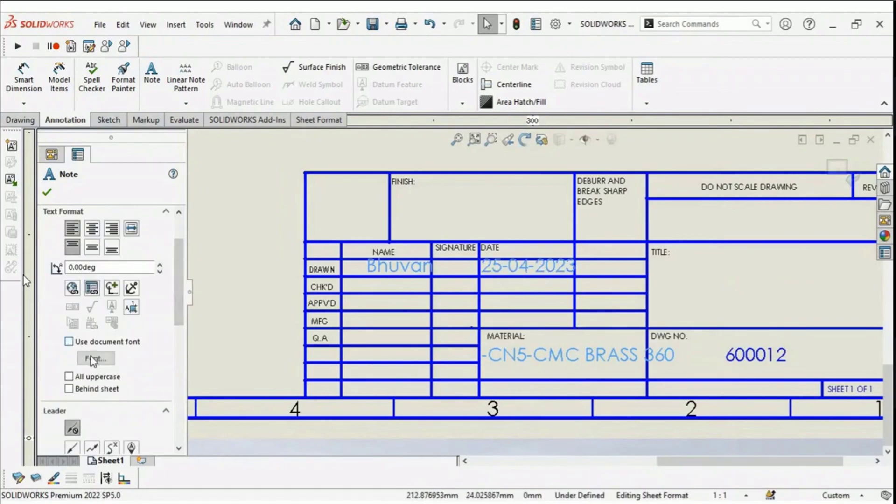
click(92, 359)
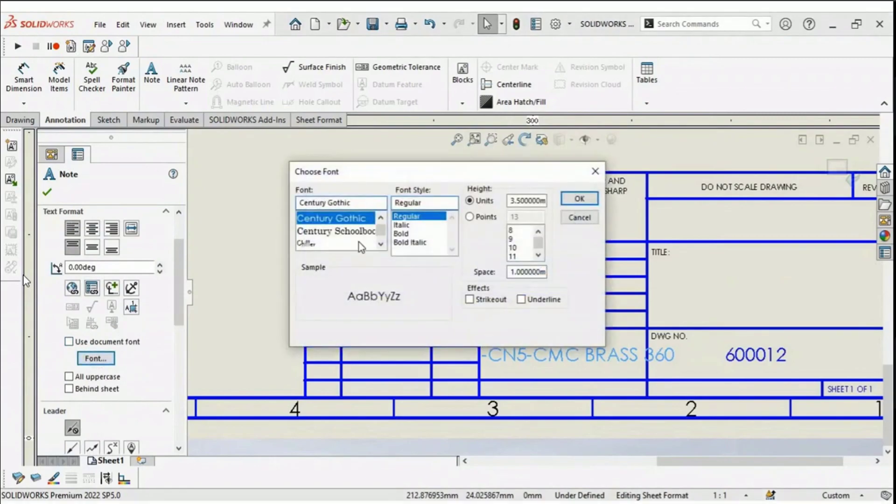
click(477, 221)
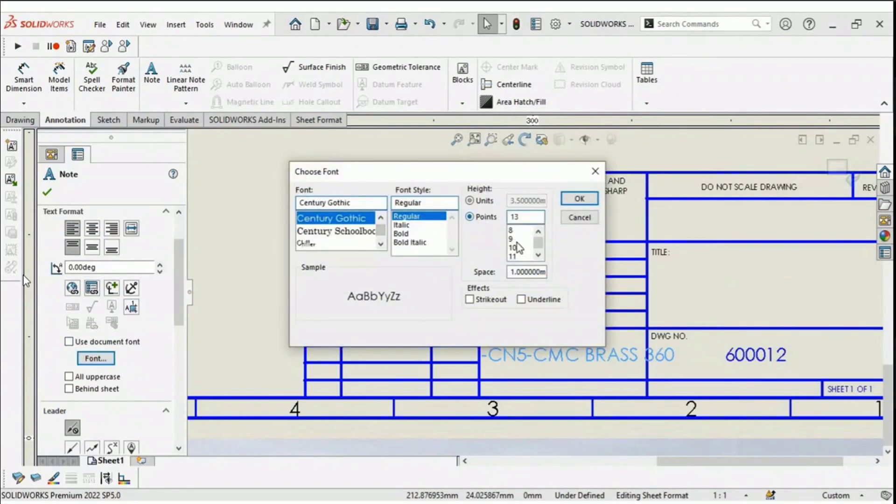
click(513, 248)
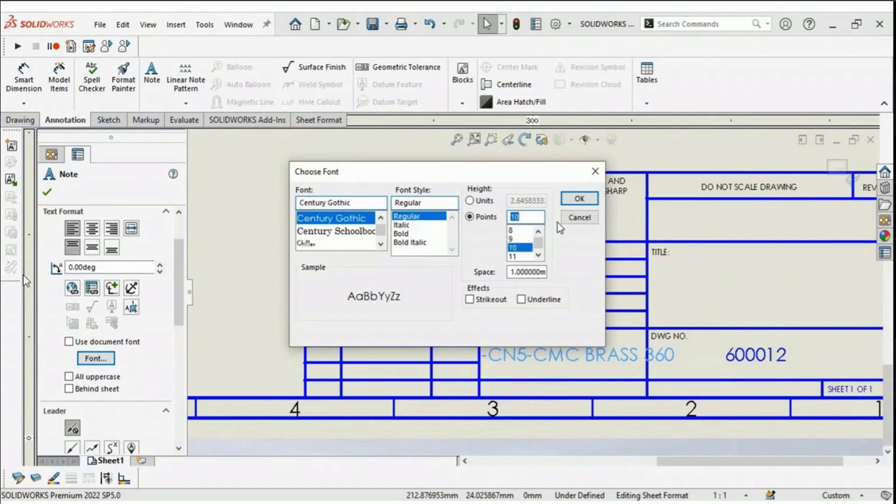
click(579, 199)
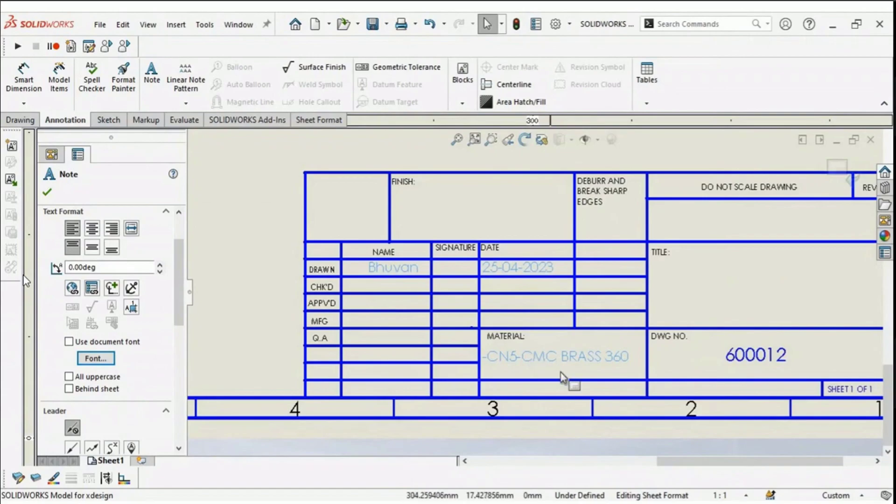
key(Escape)
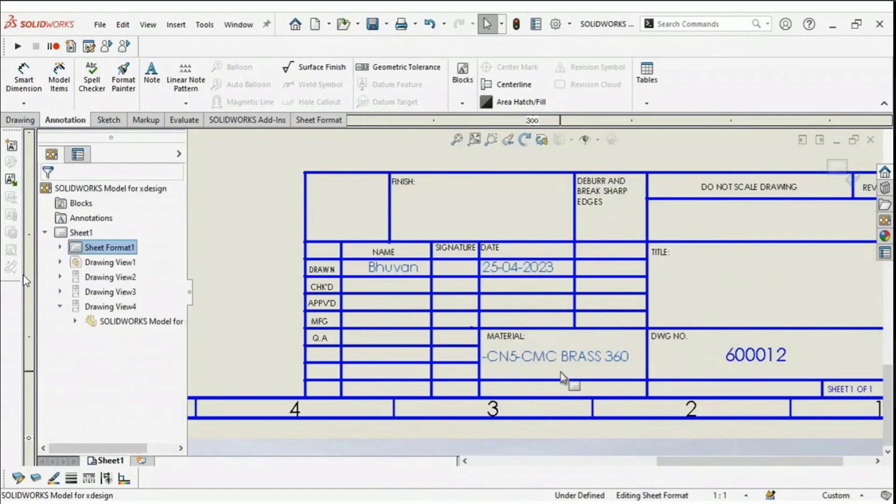
click(836, 166)
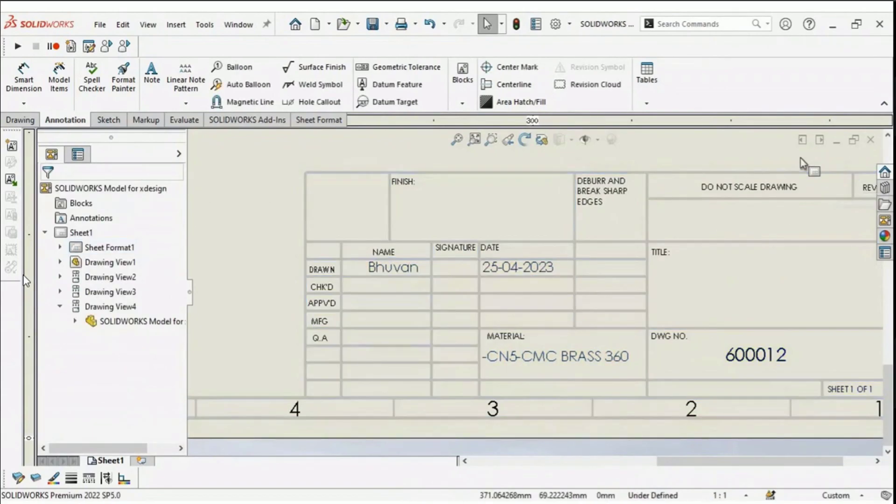
Save the sheet format as EGS Sheetformat in the default sheetformat folder.
scroll(594, 204, up, 3)
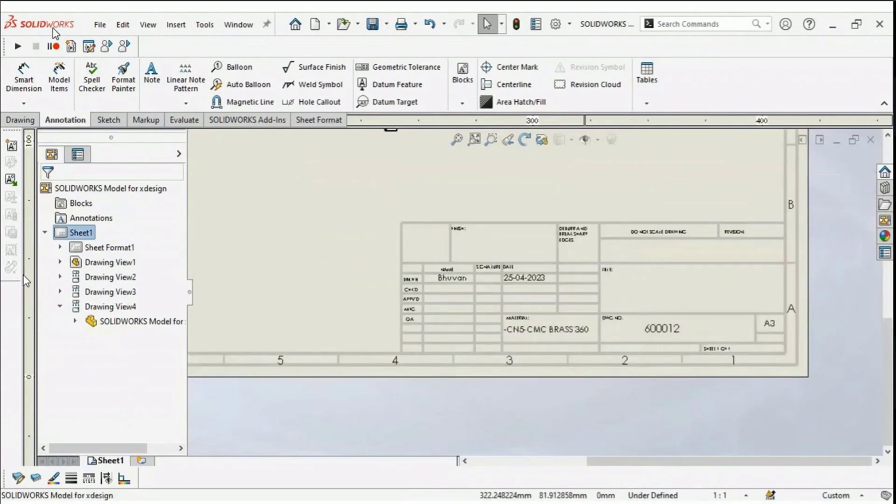
click(100, 25)
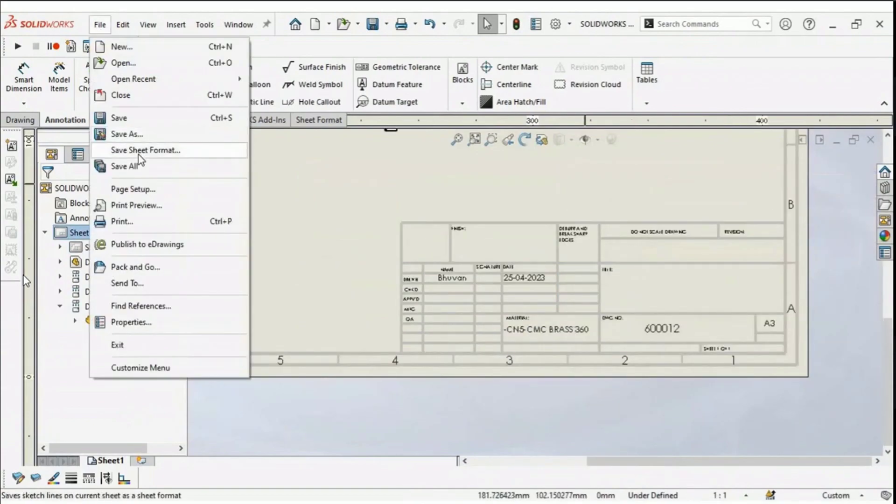
click(140, 147)
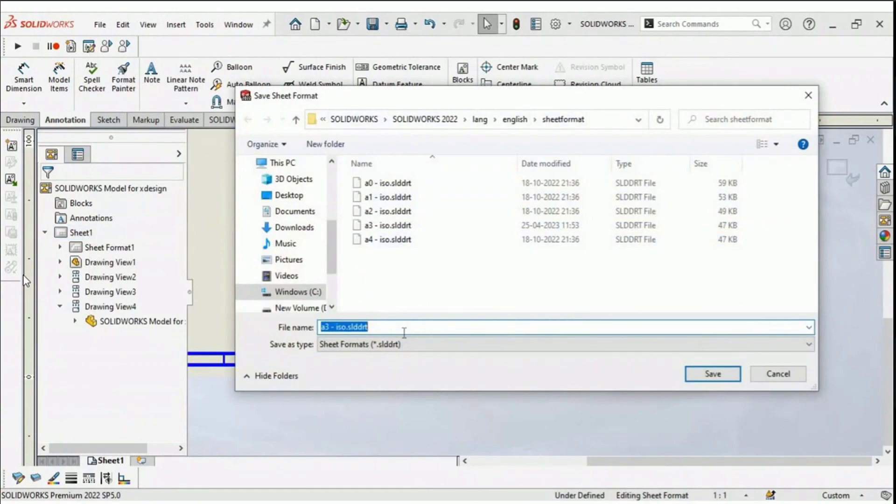
text(EGS Sheetform)
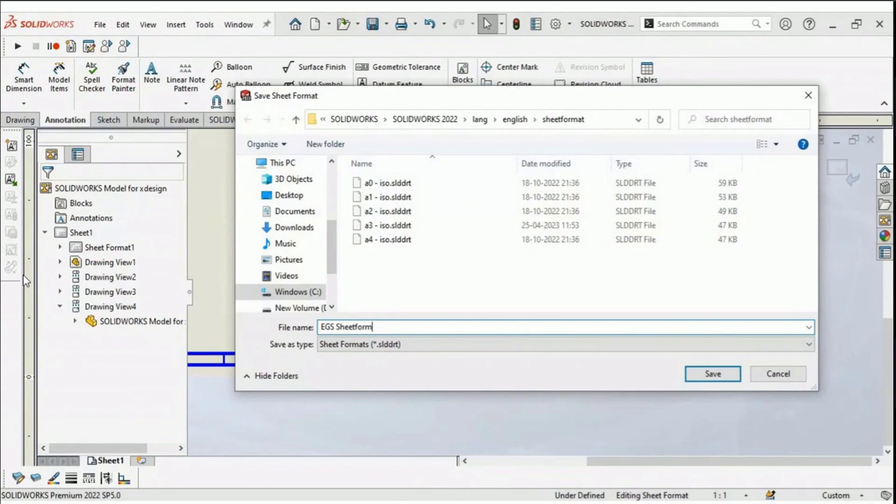
text(at)
key(Return)
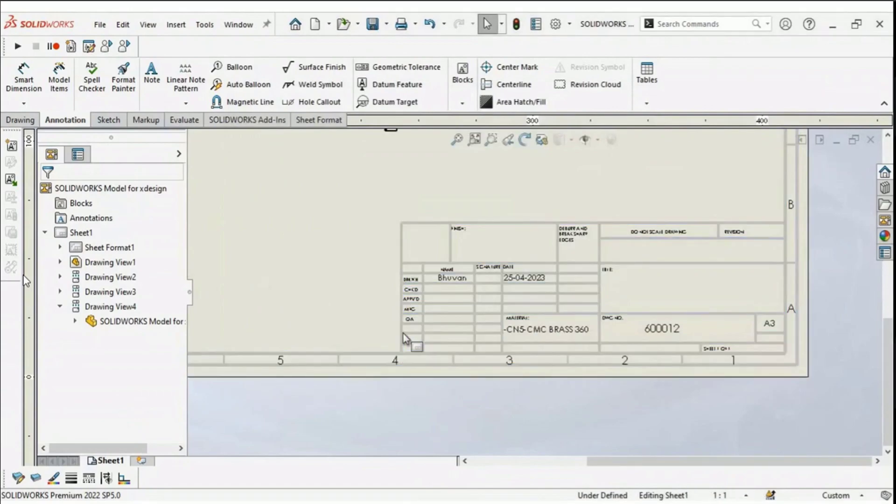
Edit the sheet format and insert the picture EGS Logo.jpg from the Detailing folder.
scroll(570, 362, down, 3)
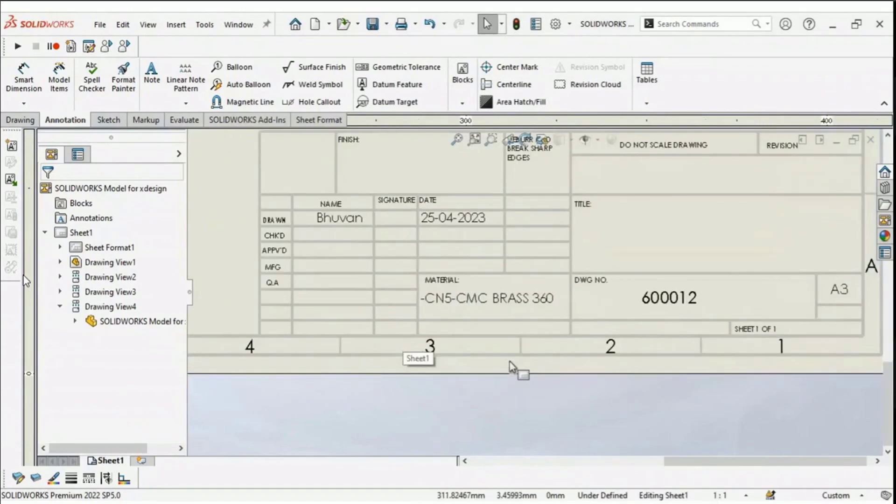
scroll(510, 365, up, 3)
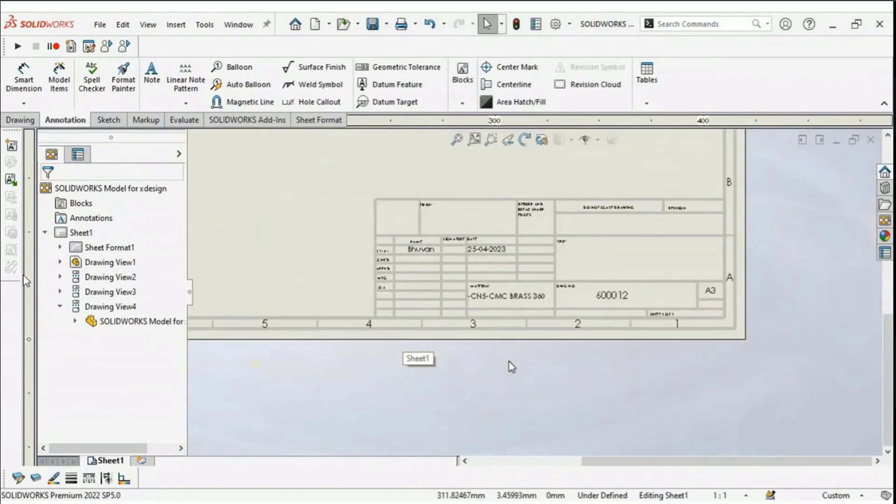
click(342, 222)
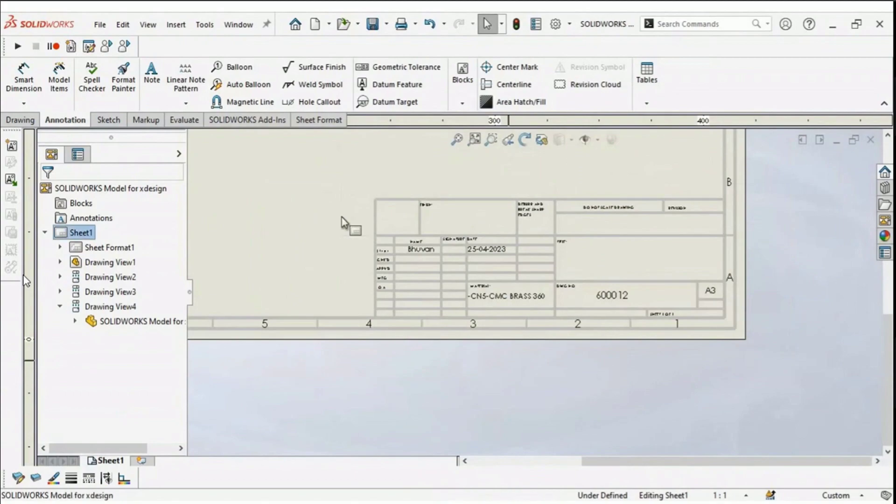
right_click(342, 222)
click(373, 259)
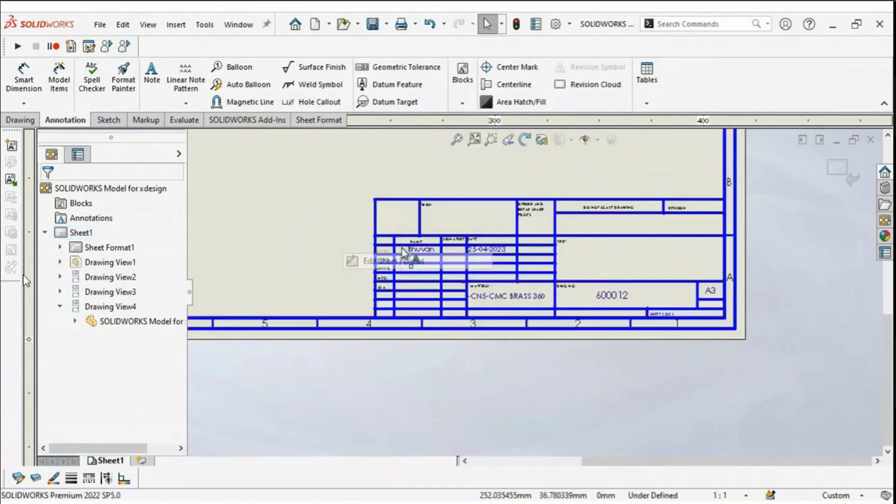
scroll(418, 230, down, 2)
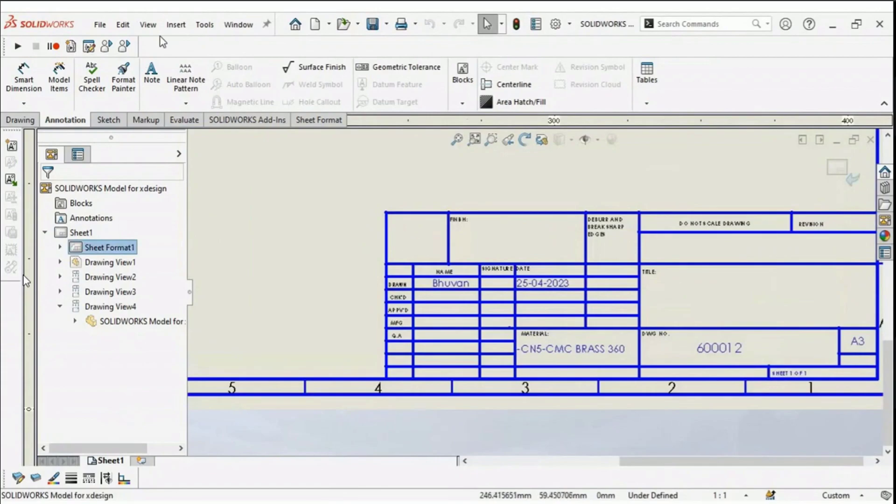
click(176, 25)
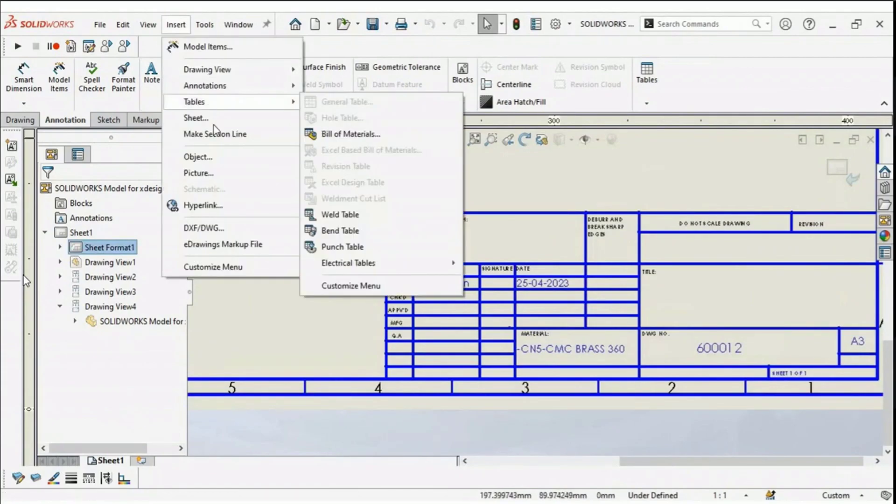
click(225, 173)
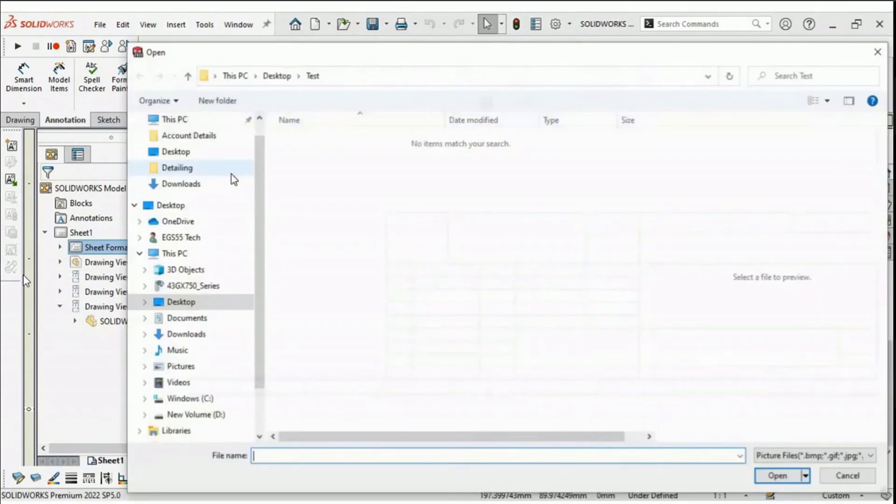
scroll(201, 199, up, 1)
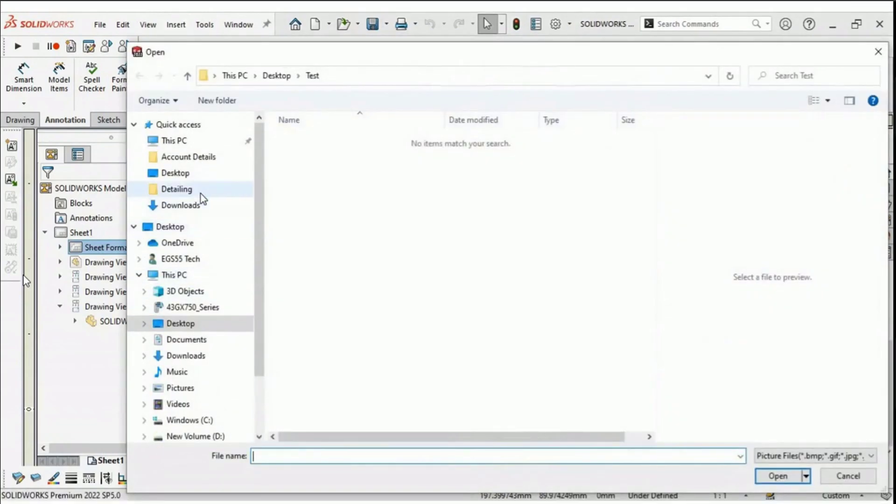
click(202, 191)
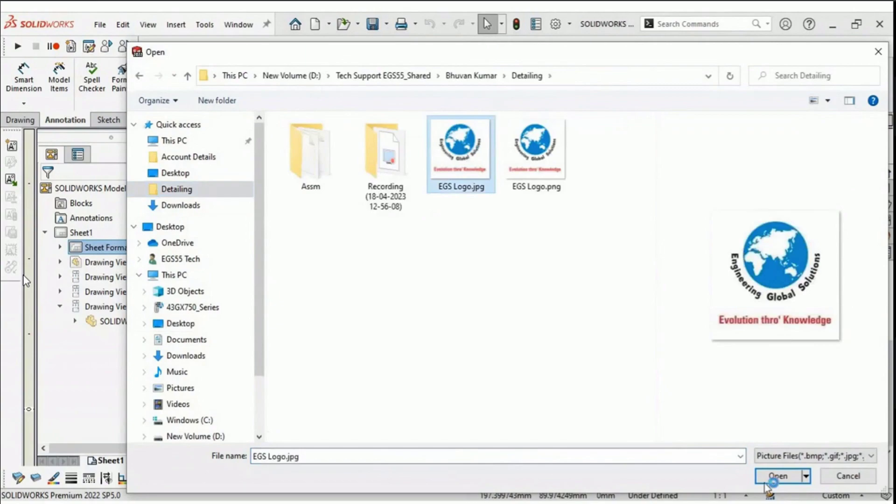
click(776, 475)
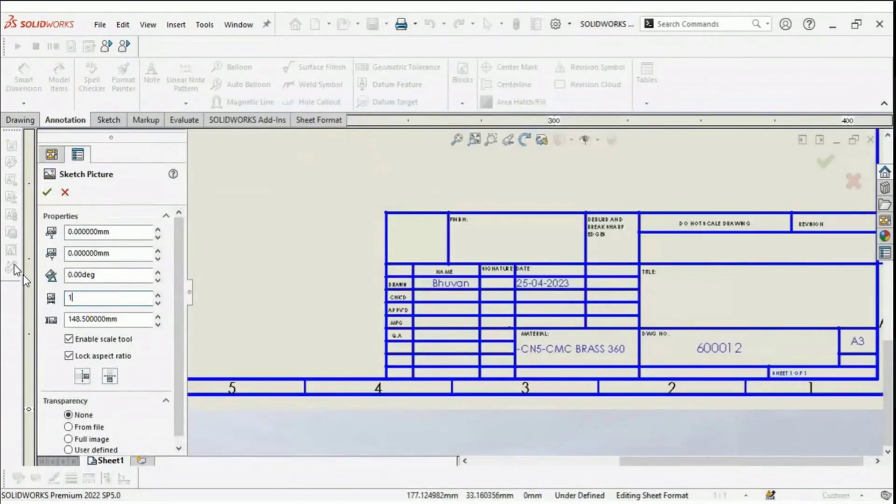
Set the inserted logo picture's width to 17 mm with the aspect ratio locked.
click(97, 299)
text(17)
key(Return)
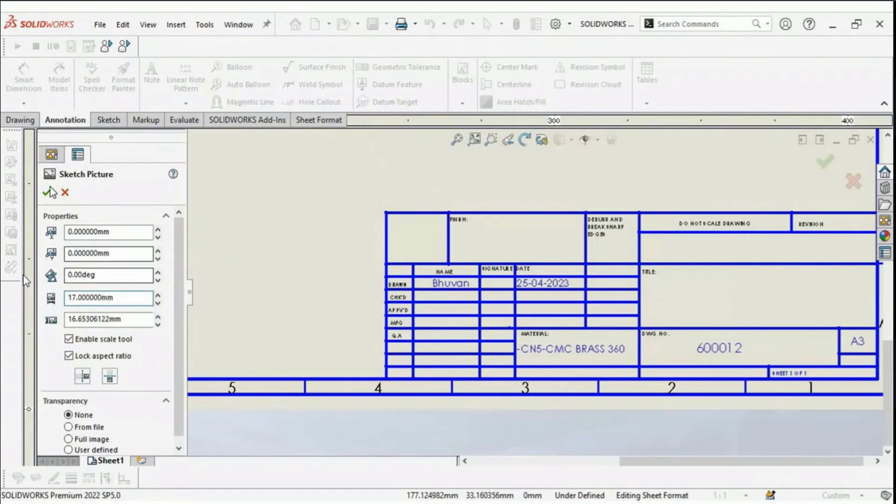
key(Return)
Move the logo picture from the sheet's lower-left corner into the empty title block cell beside FINISH.
scroll(275, 331, up, 5)
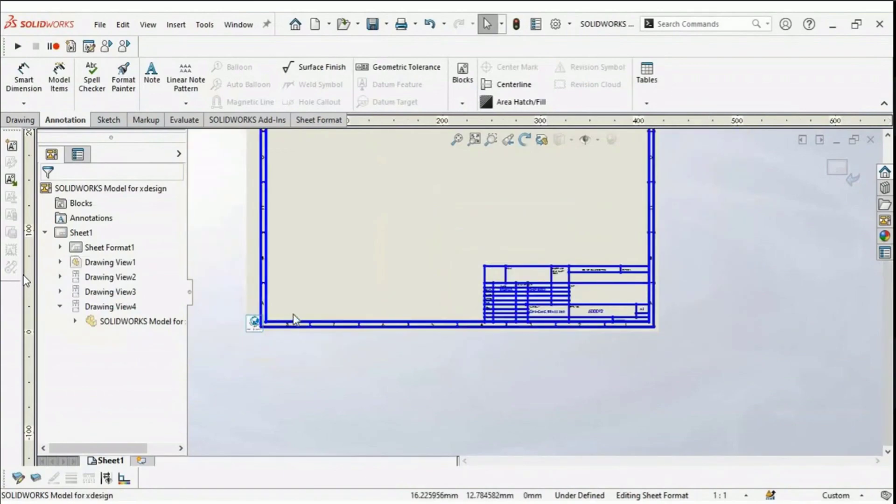
click(254, 321)
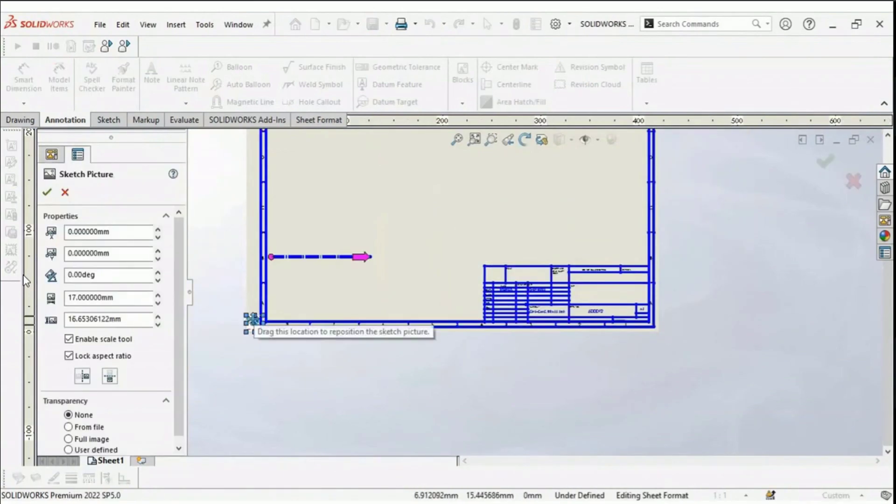
mouse_move(253, 321)
mouse_down()
mouse_move(372, 290)
mouse_move(343, 302)
mouse_move(494, 272)
mouse_up()
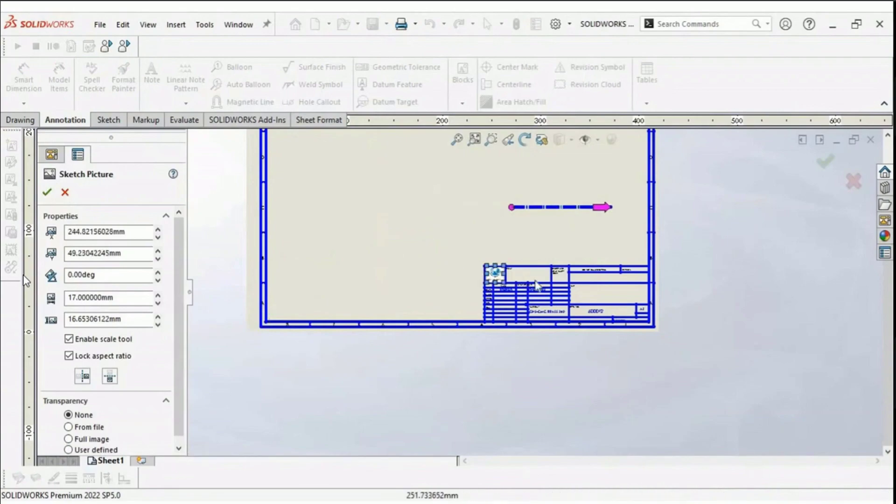
scroll(503, 275, down, 5)
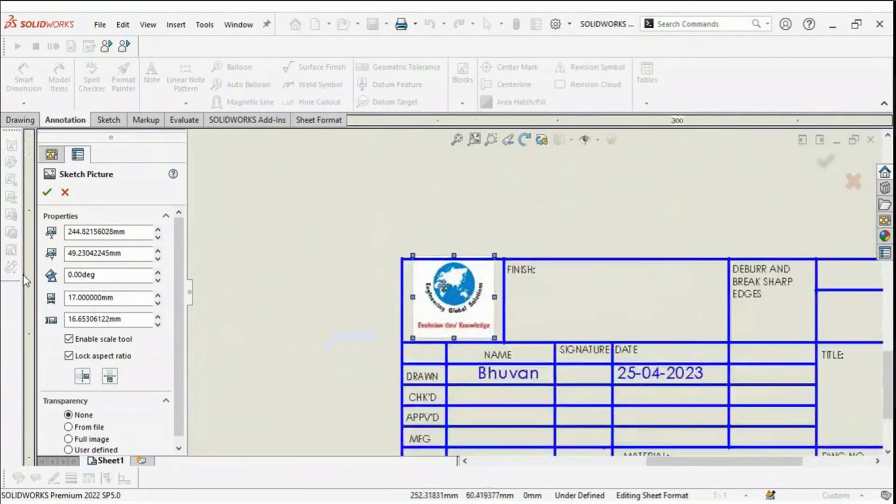
drag(451, 278, 448, 287)
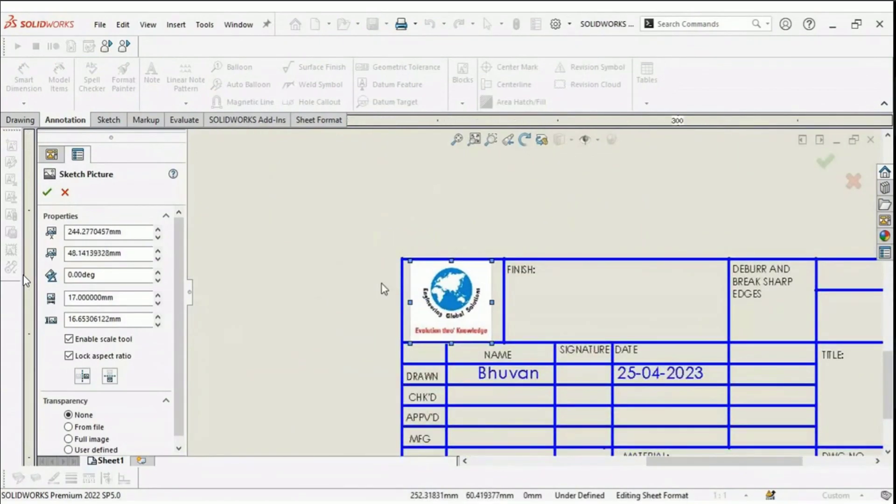
click(47, 192)
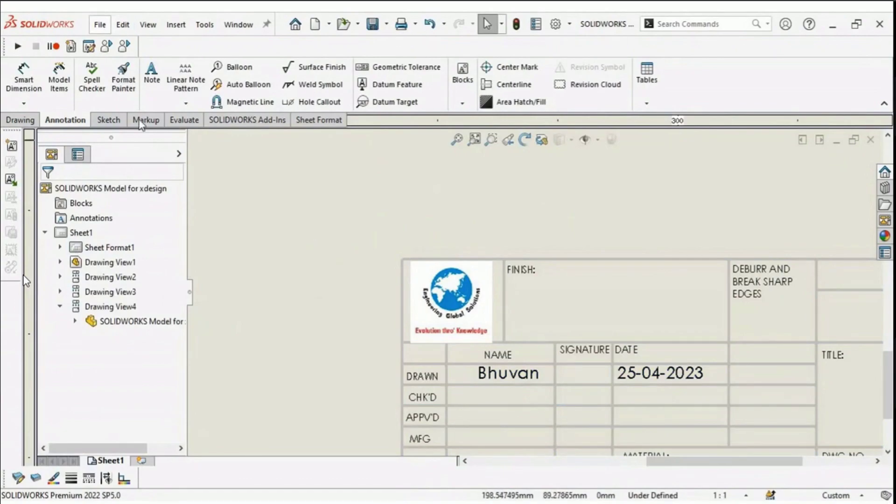
Save the sheet format with the logo over the existing EGS Sheetformat.slddrt file.
click(100, 24)
click(153, 146)
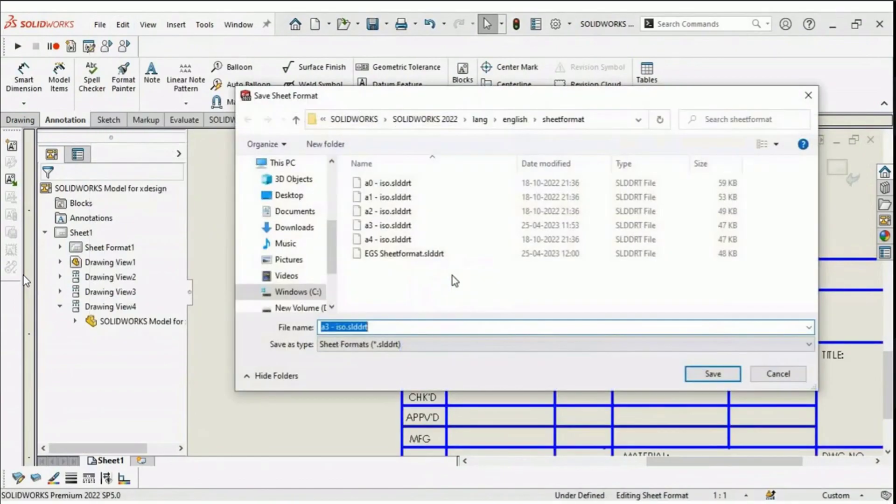
click(454, 254)
click(712, 373)
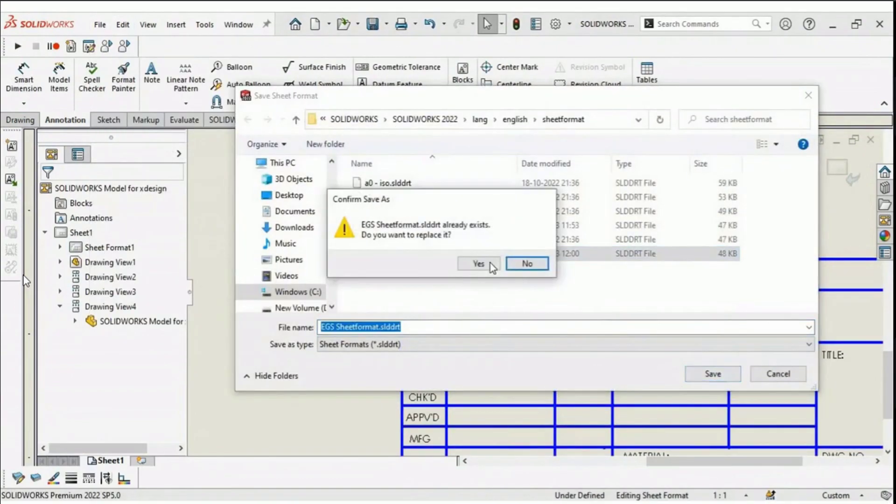
click(490, 262)
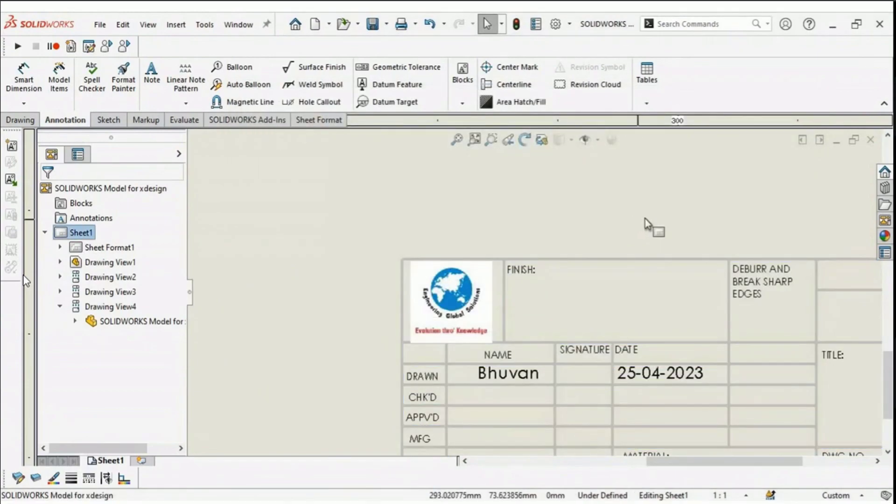
key(f)
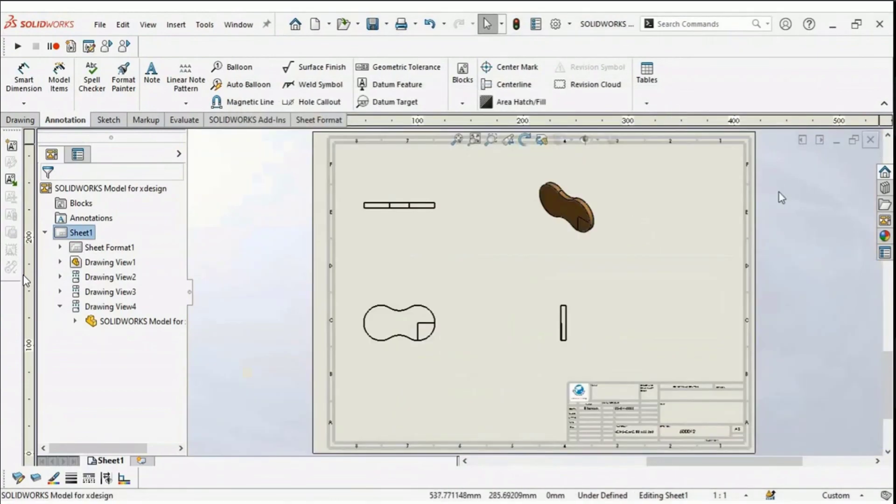
Close the current drawing and create a new drawing of the open part from the EGS Drw Temp template.
key(ctrl+w)
click(418, 285)
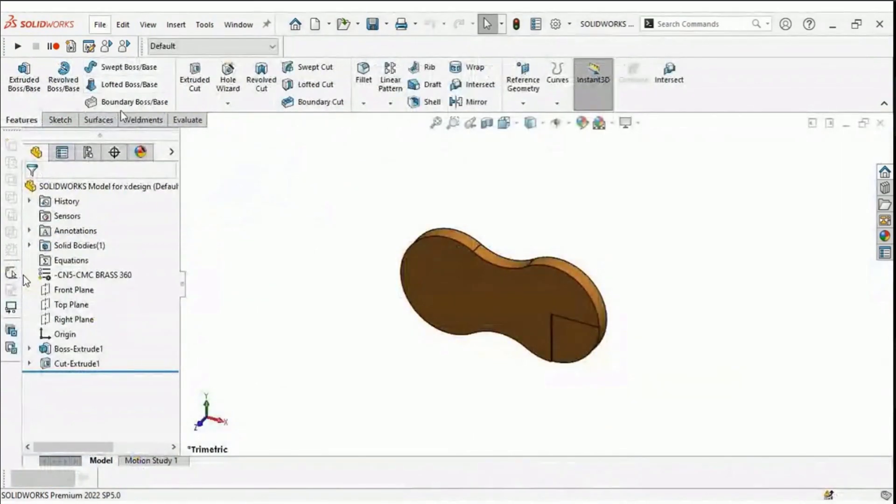
click(101, 25)
click(141, 134)
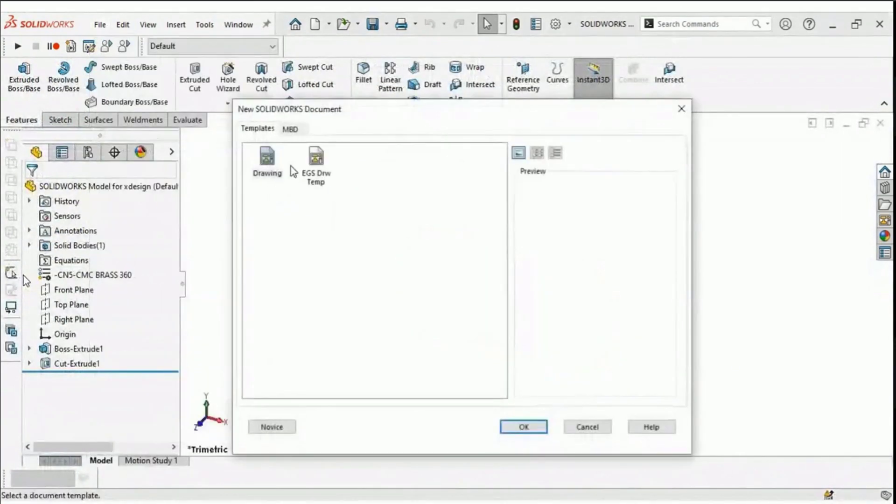
click(316, 168)
click(522, 426)
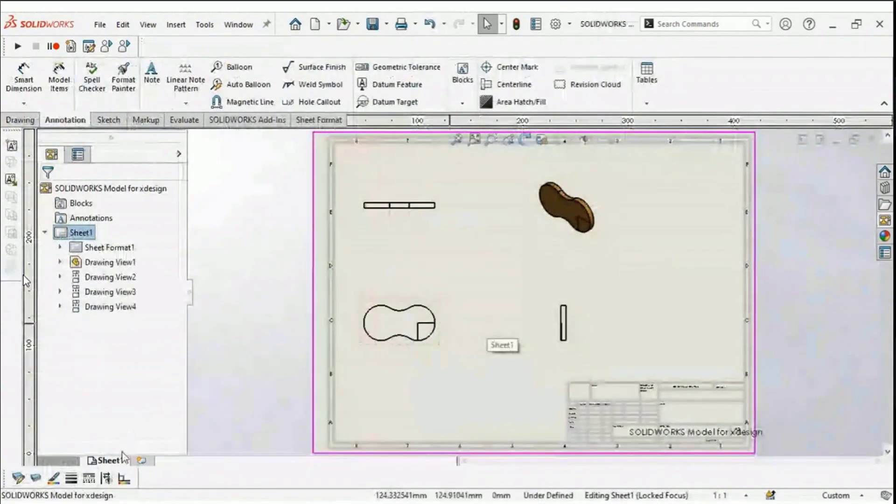
Apply the EGS Sheetformat sheet format to Sheet1 and check the logo and linked notes in its title block.
right_click(123, 462)
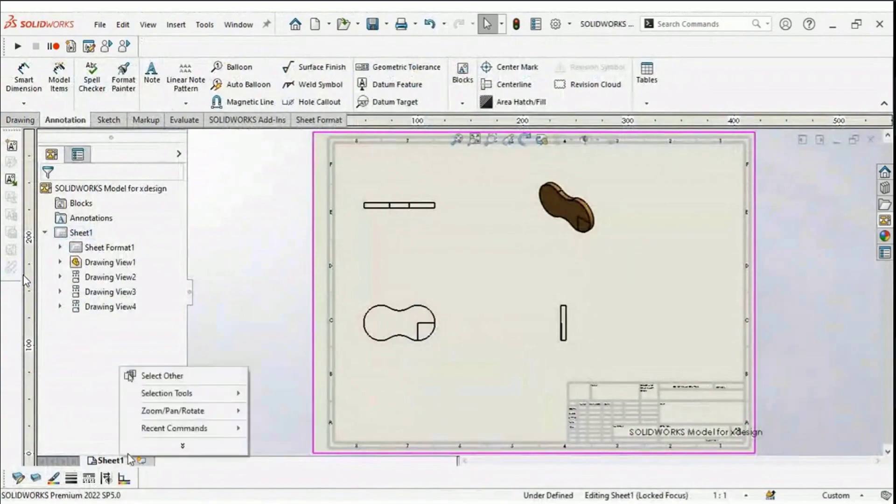
click(127, 460)
right_click(127, 461)
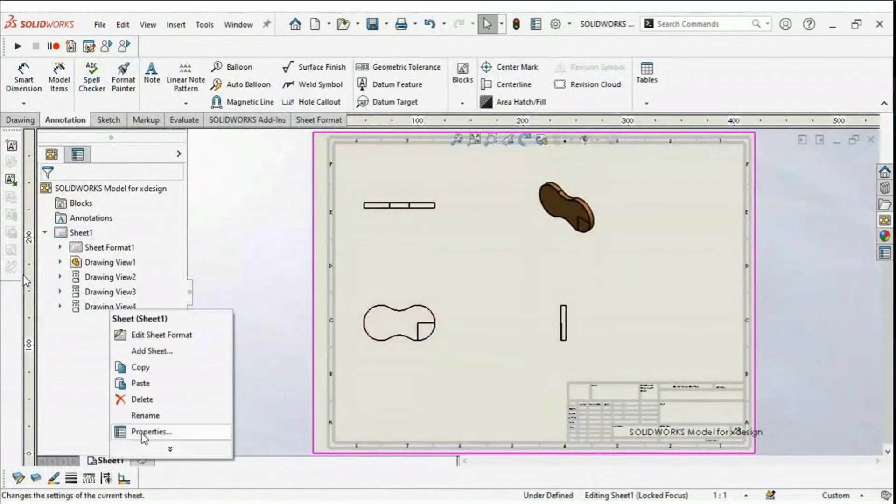
click(149, 430)
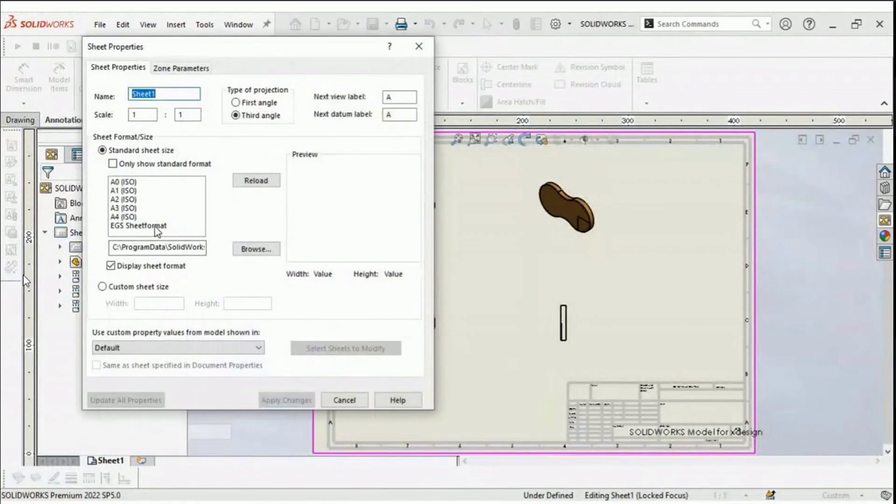
click(195, 226)
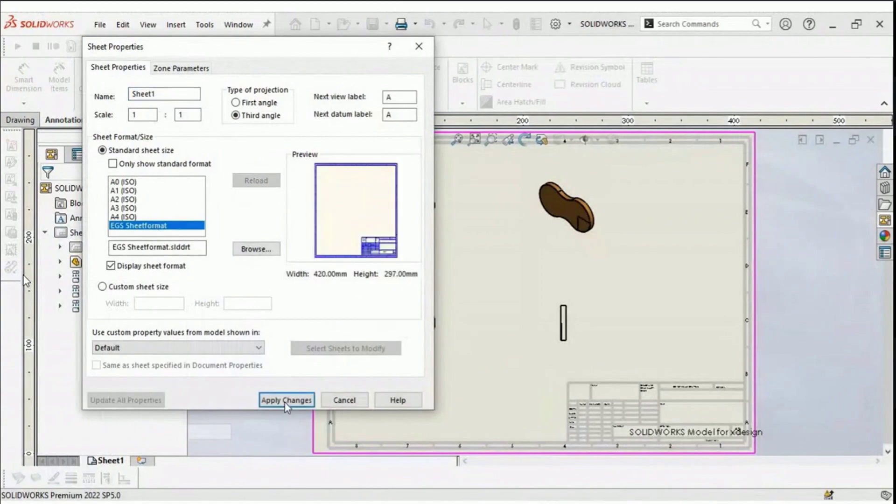
click(285, 401)
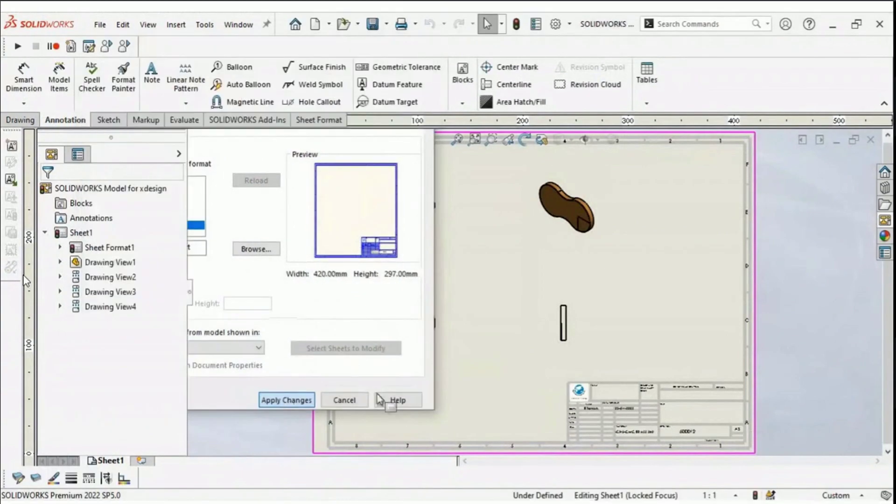
scroll(643, 421, down, 5)
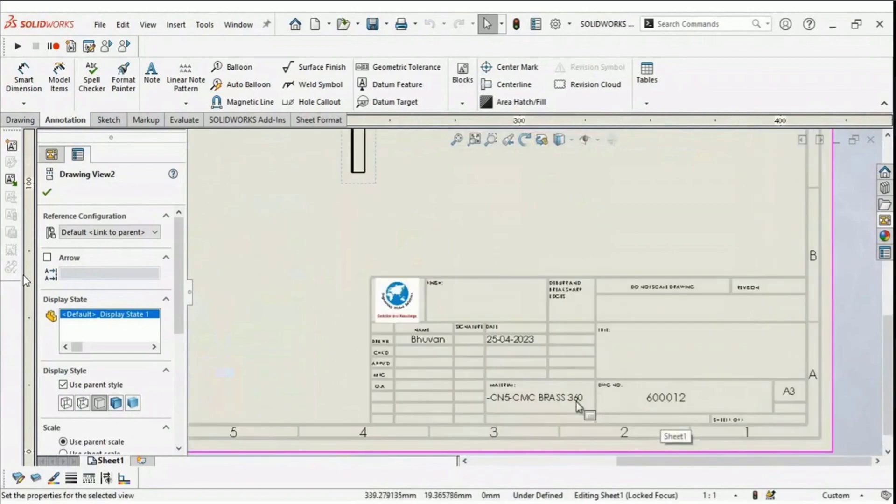
scroll(577, 402, down, 2)
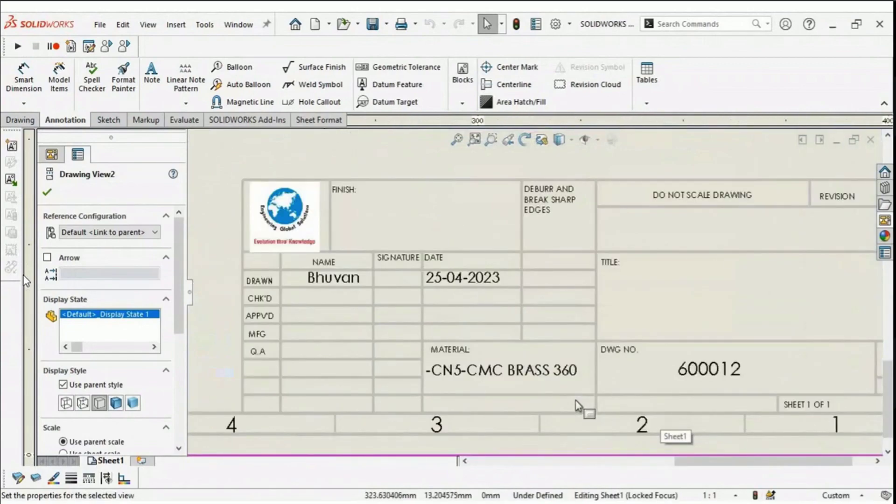
scroll(577, 402, up, 2)
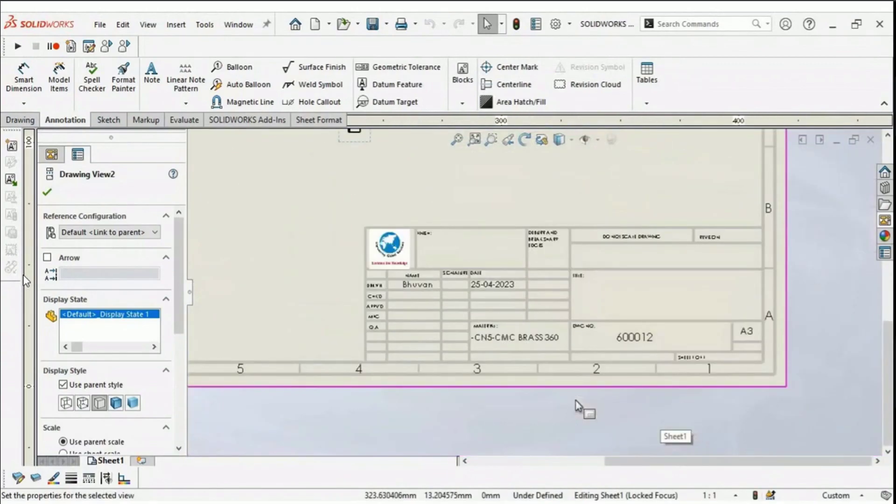
click(577, 403)
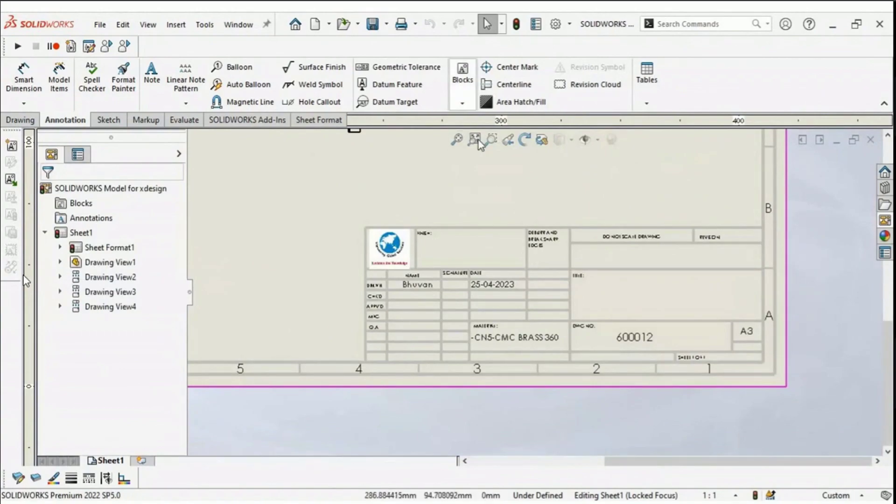
click(475, 139)
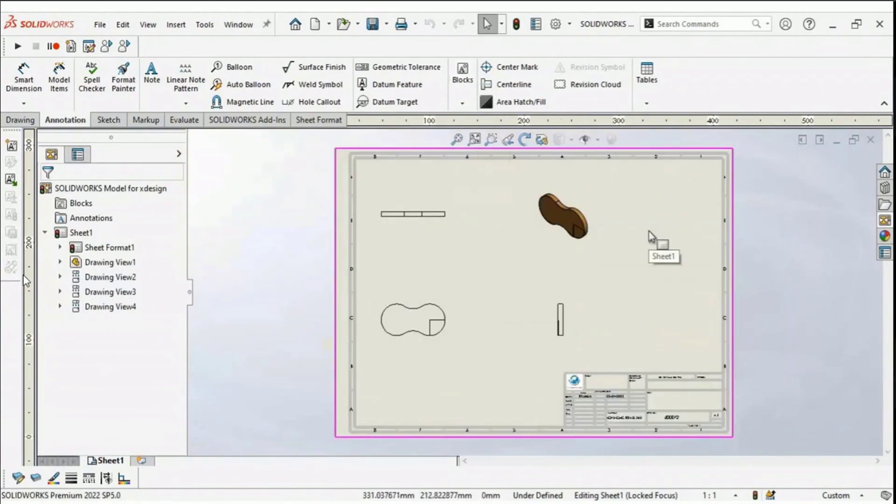
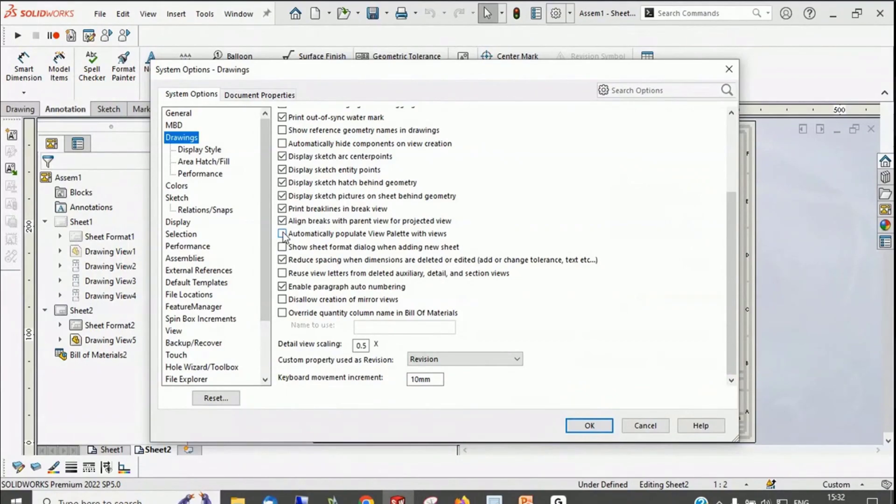
Apply the system options for drawings with automatic View Palette population turned off, and check the View Palette.
click(610, 432)
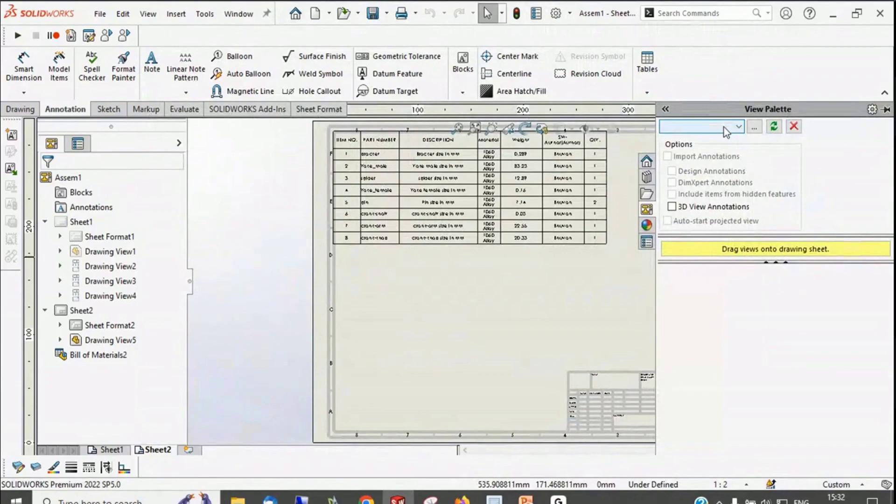
click(577, 291)
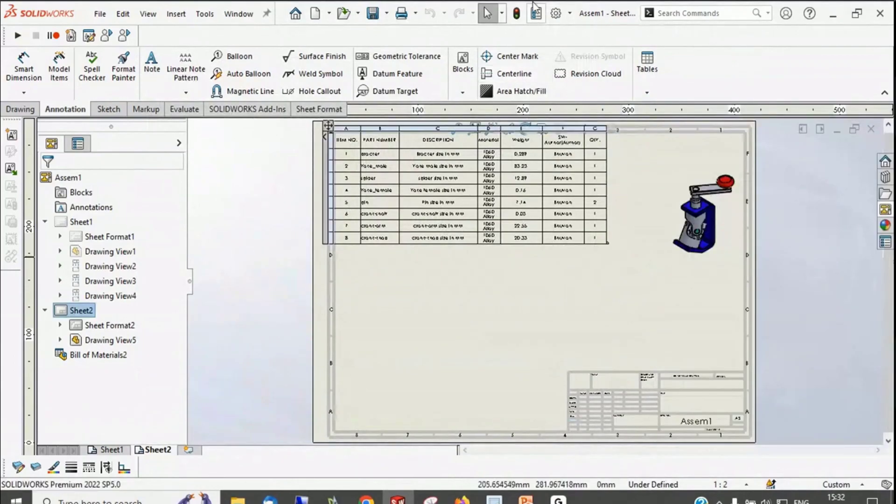
In the system options for drawing performance, turn off saving tessellated data for drawings with shaded and draft quality views.
click(556, 13)
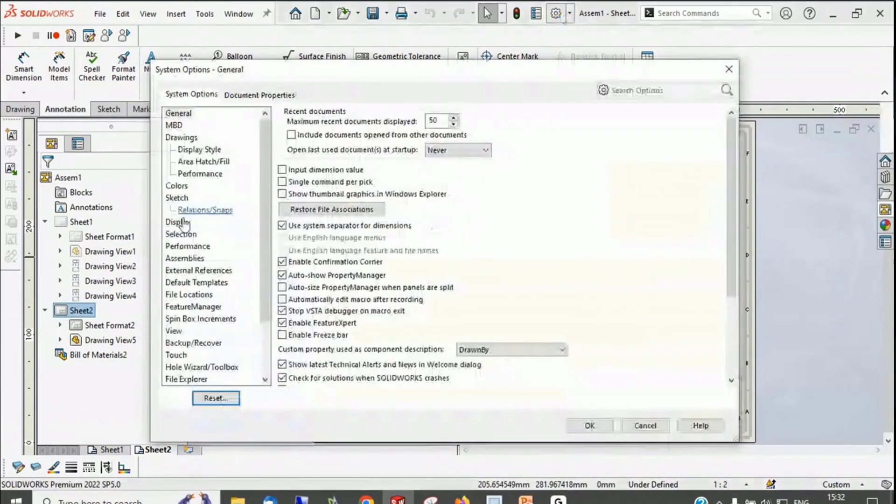
click(181, 137)
scroll(320, 248, down, 3)
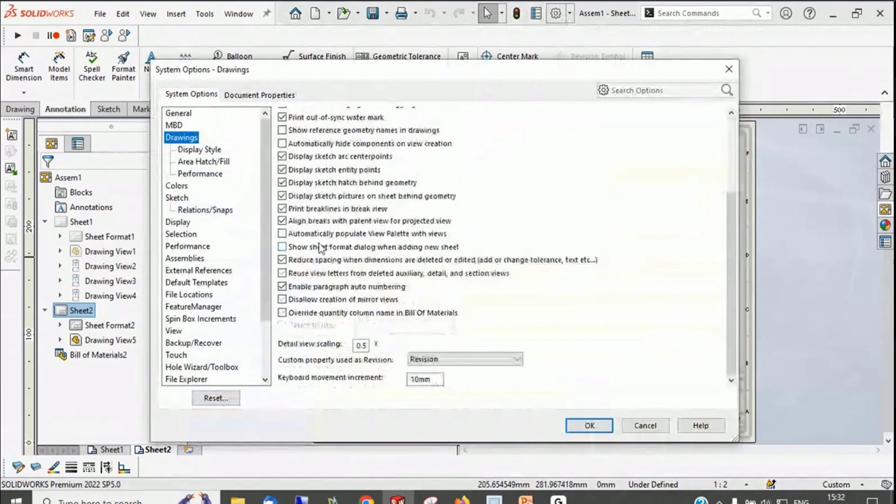
click(224, 151)
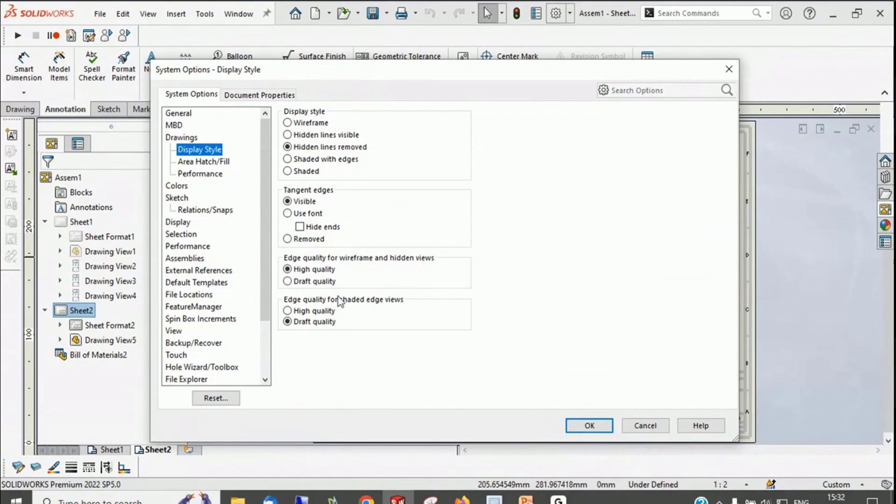
click(201, 174)
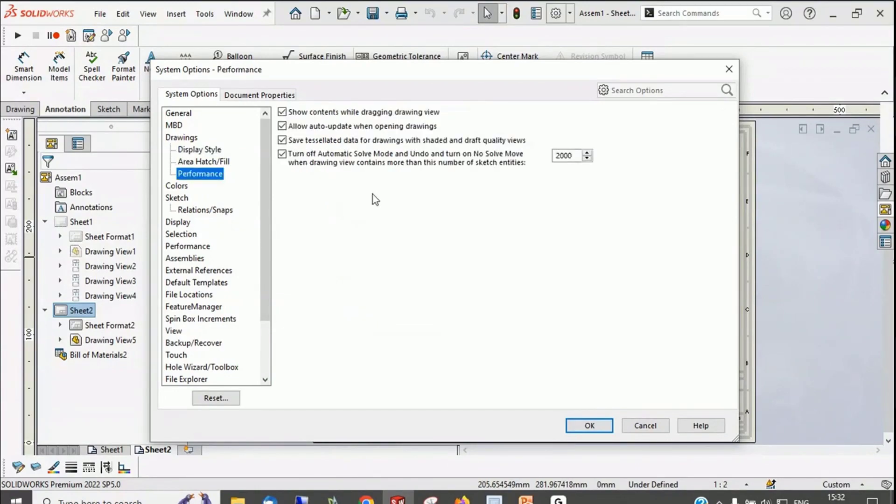
click(282, 140)
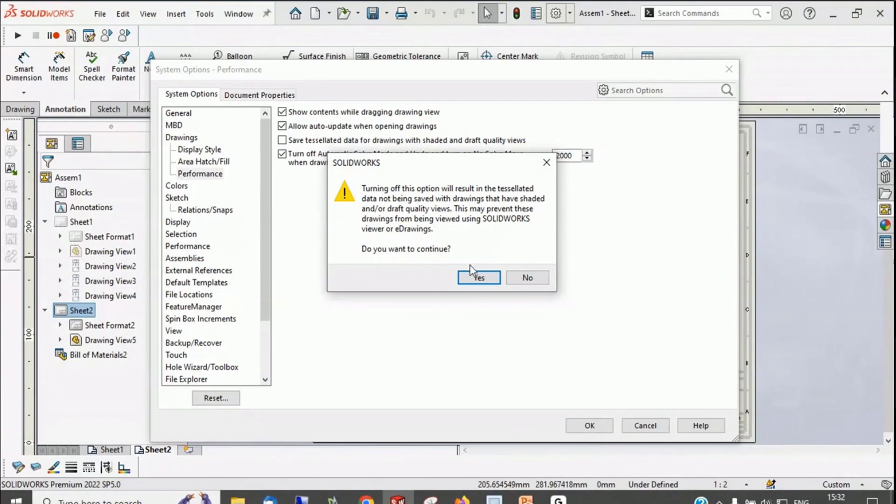
click(478, 277)
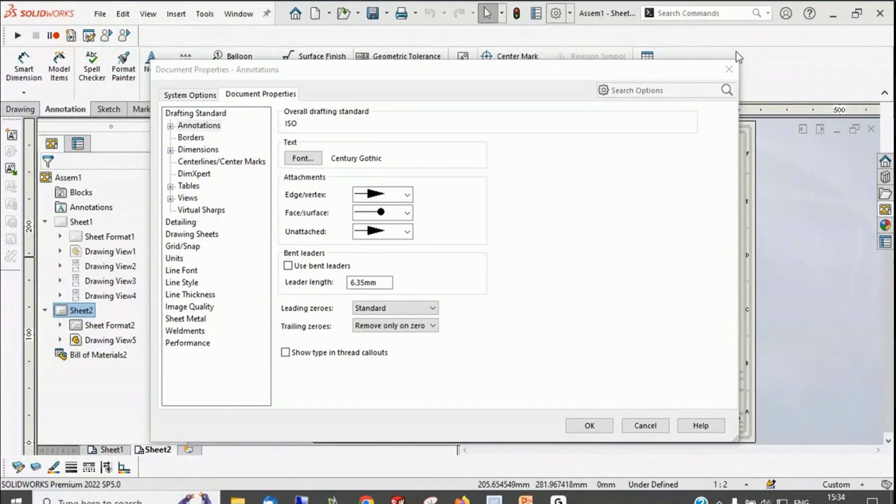
Set the document's annotation font style to Italic, keeping Century Gothic.
click(209, 128)
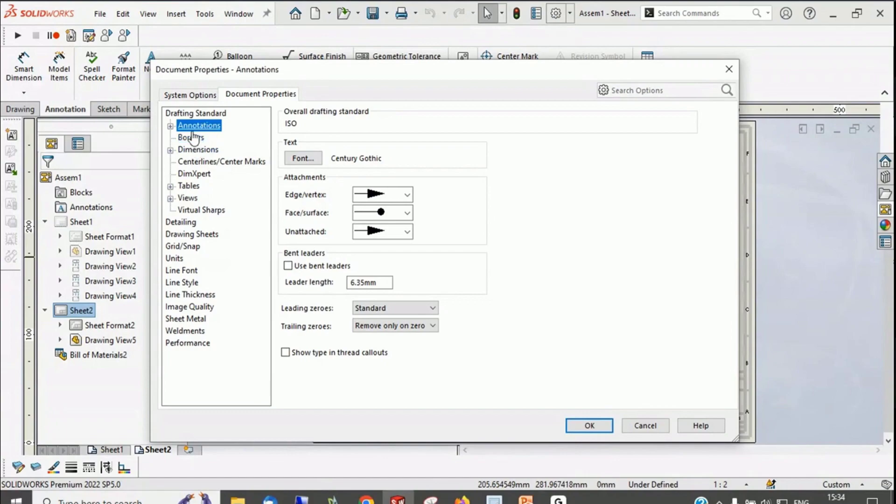
click(310, 160)
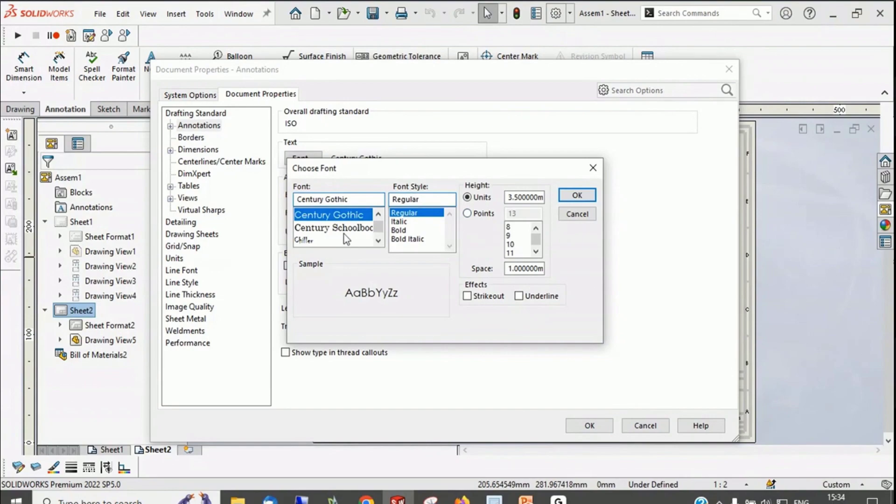
scroll(347, 228, down, 2)
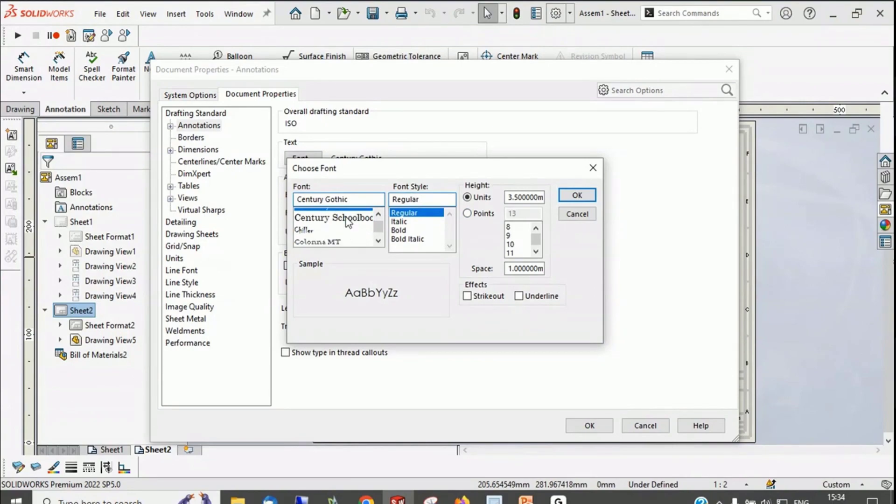
click(411, 223)
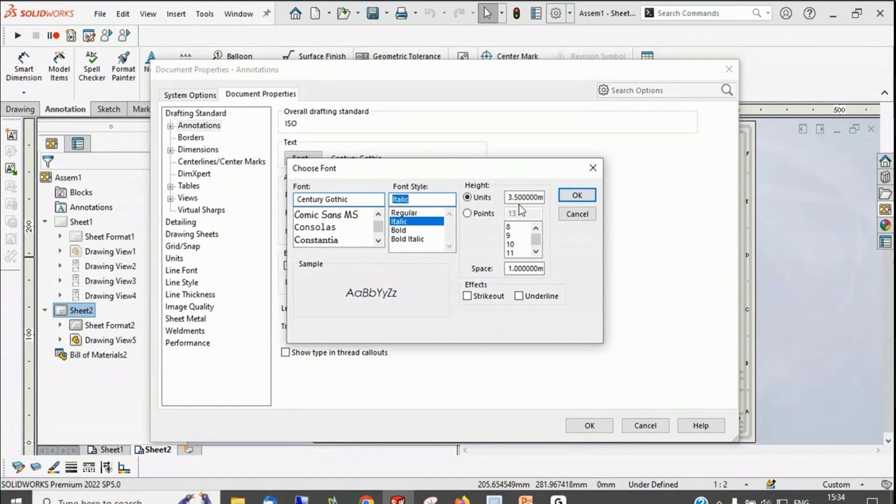
click(587, 195)
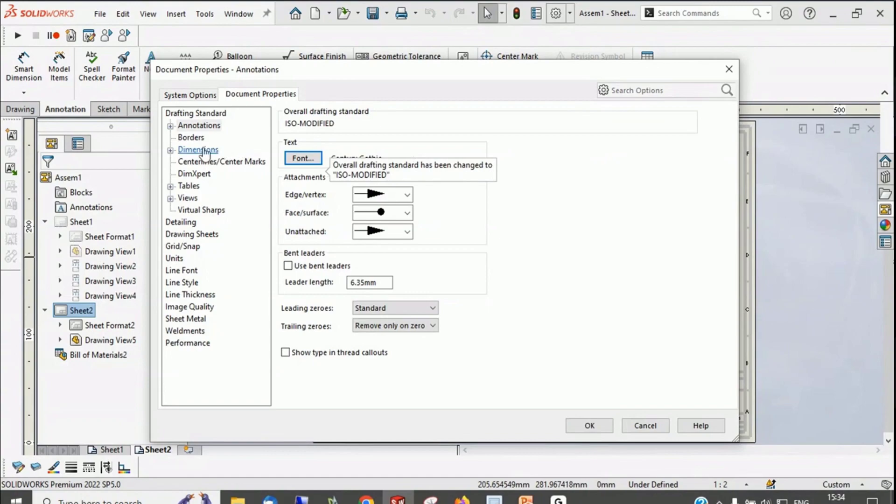
Set new drawing sheets to use a different sheet format, choosing EGS Sheetformat.slddrt.
click(181, 223)
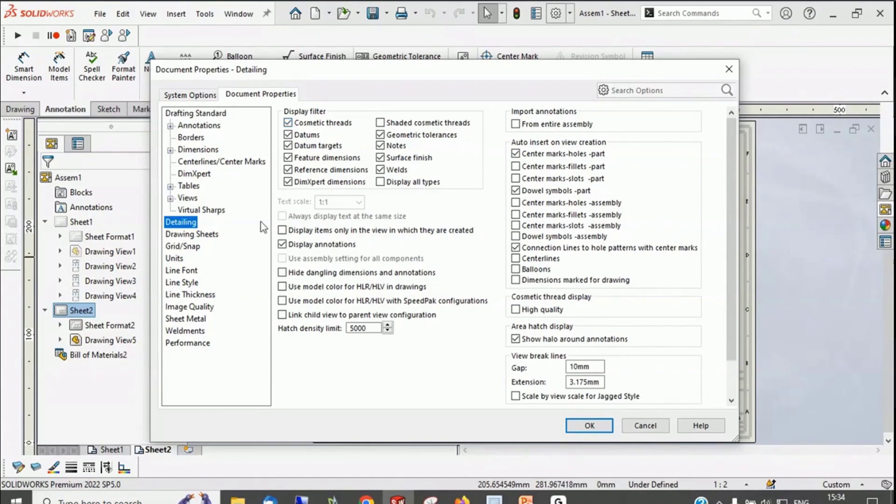
click(186, 234)
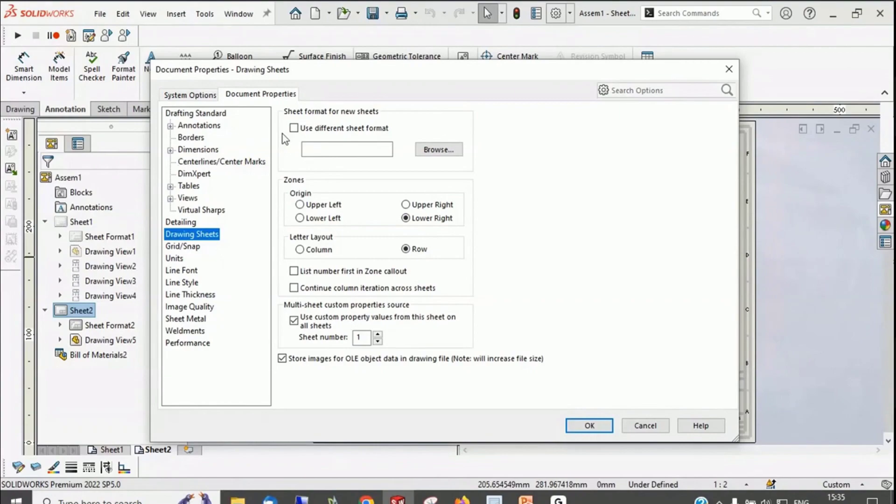
click(294, 128)
click(438, 150)
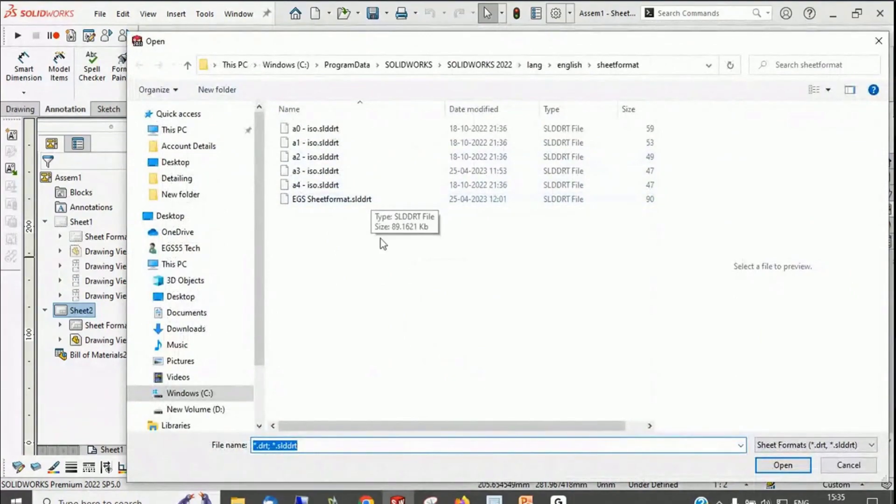
click(358, 202)
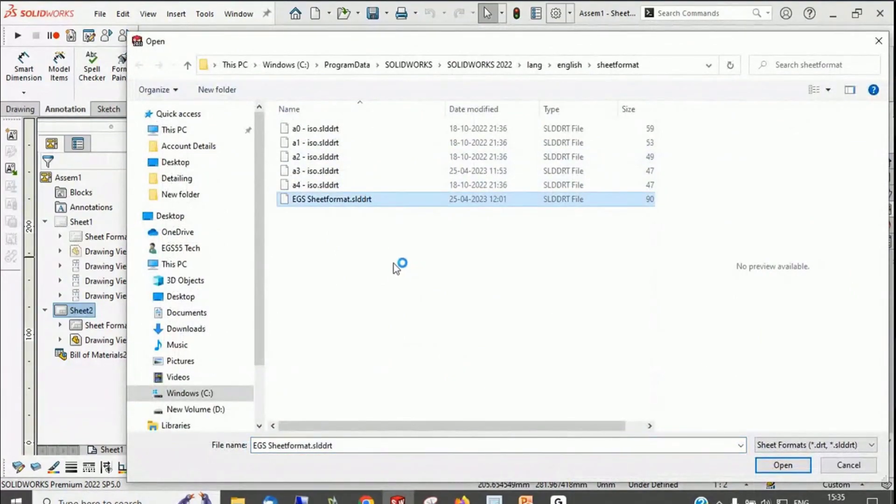
click(789, 462)
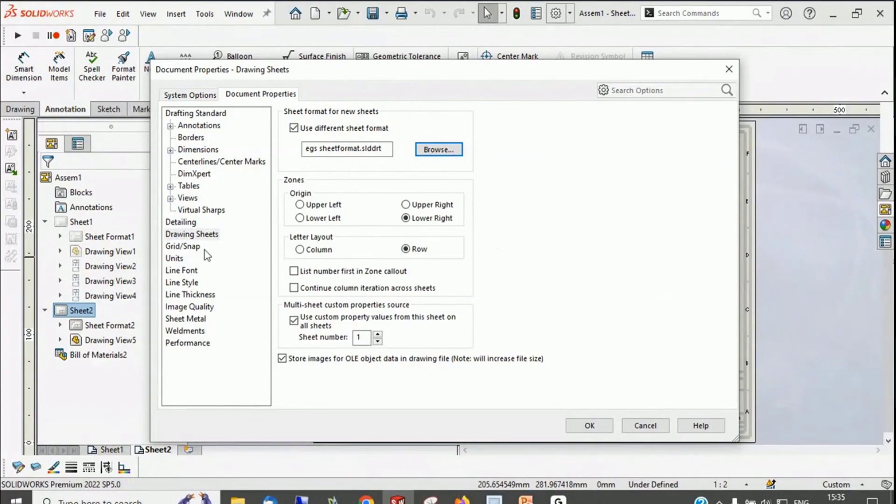
Turn off saving model data for detailing mode in the document's performance properties and apply the settings.
click(189, 343)
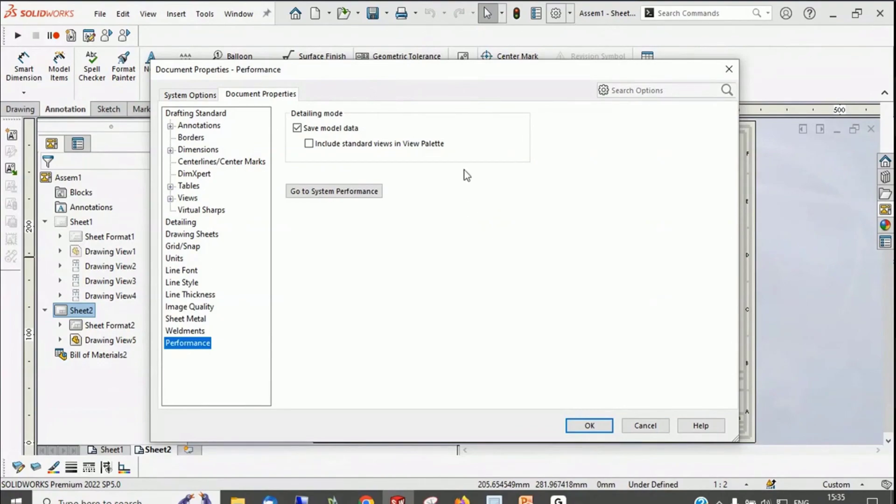
click(297, 128)
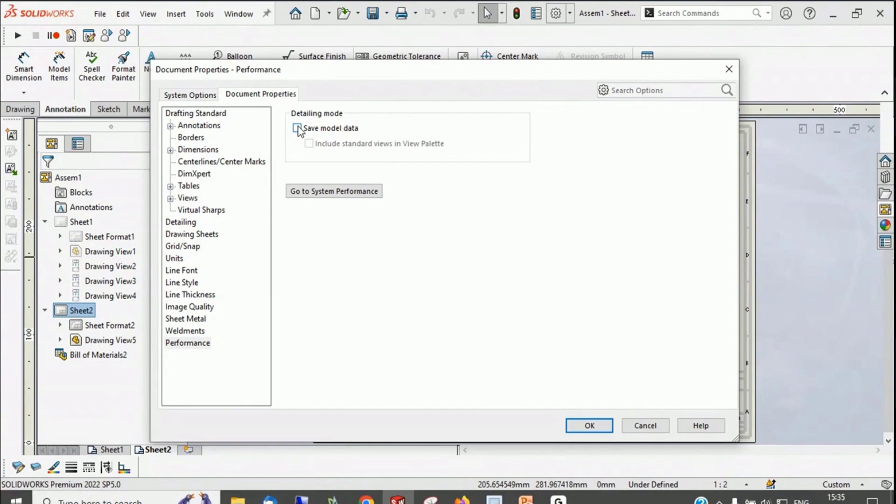
click(586, 425)
Switch to the PowerPoint slide show at the SOLIDWORKS Settings for Detailing slide.
key(alt+Tab)
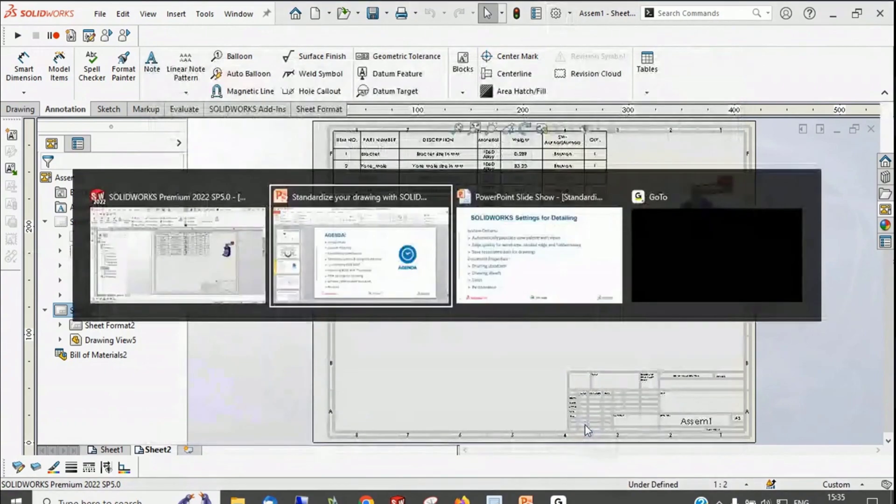
key(alt+Tab)
key(alt+Tab)
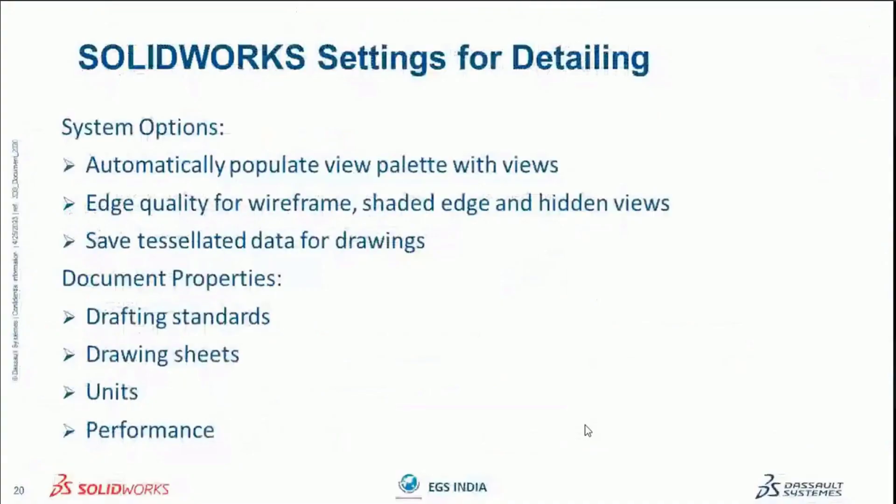